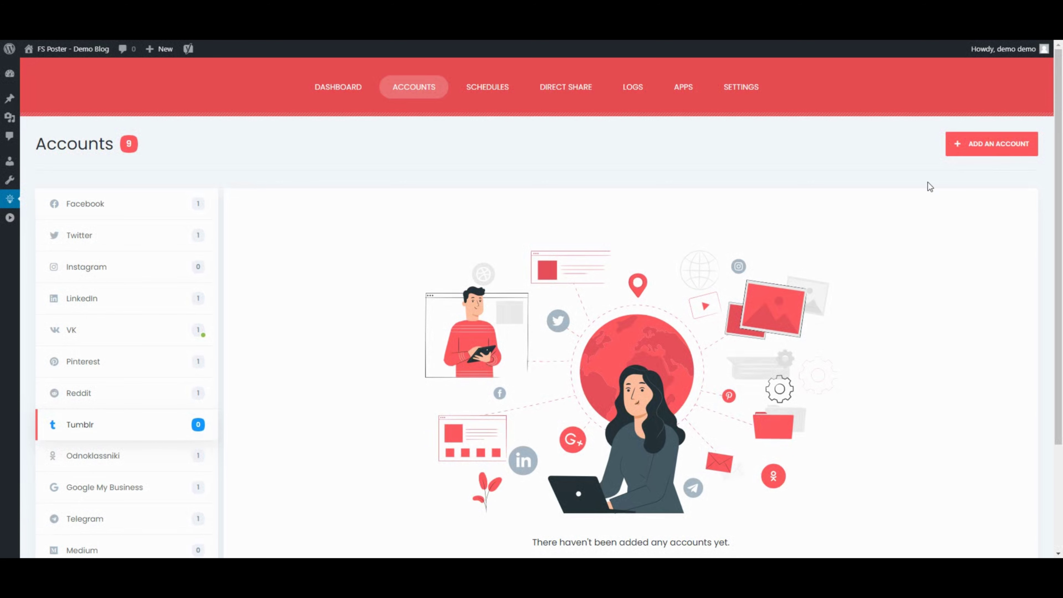
# Step: Add a Tumblr account to FS Poster by granting access in Tumblr's authorization window
pyautogui.click(992, 147)
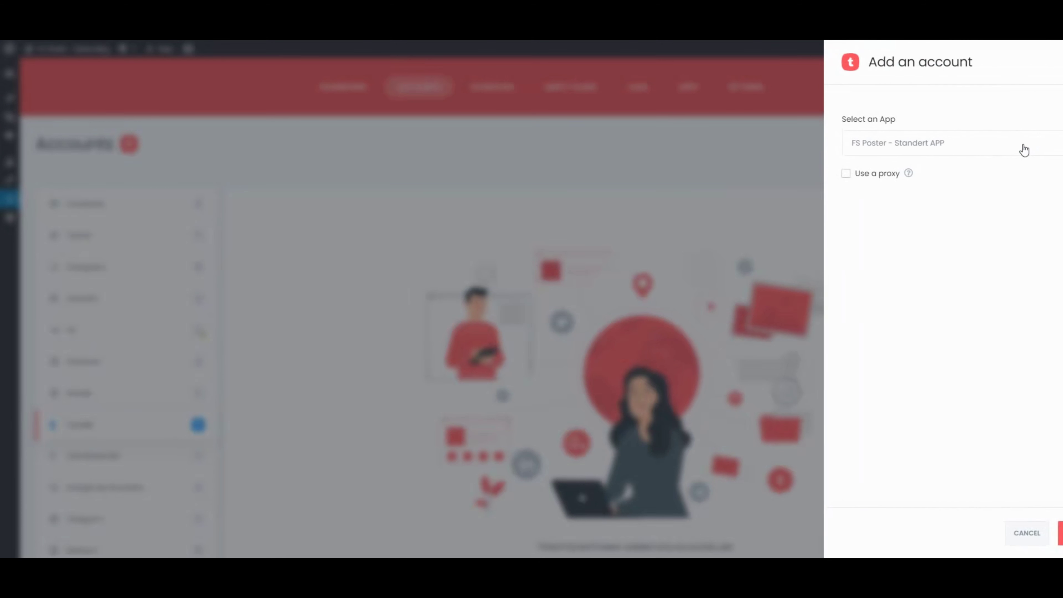
pyautogui.click(1010, 531)
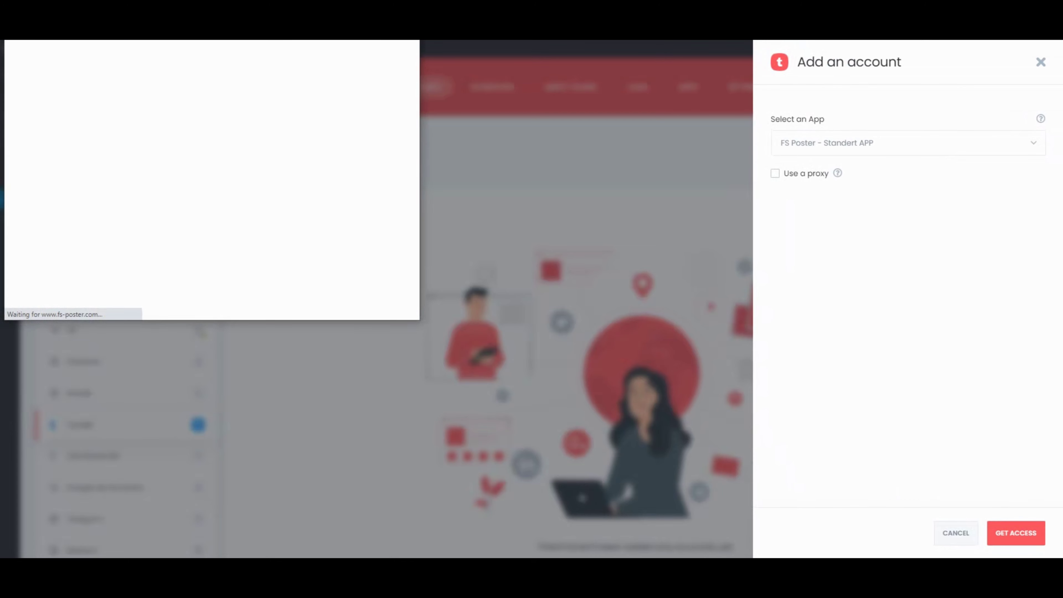
pyautogui.moveTo(218, 47); pyautogui.dragTo(485, 148)
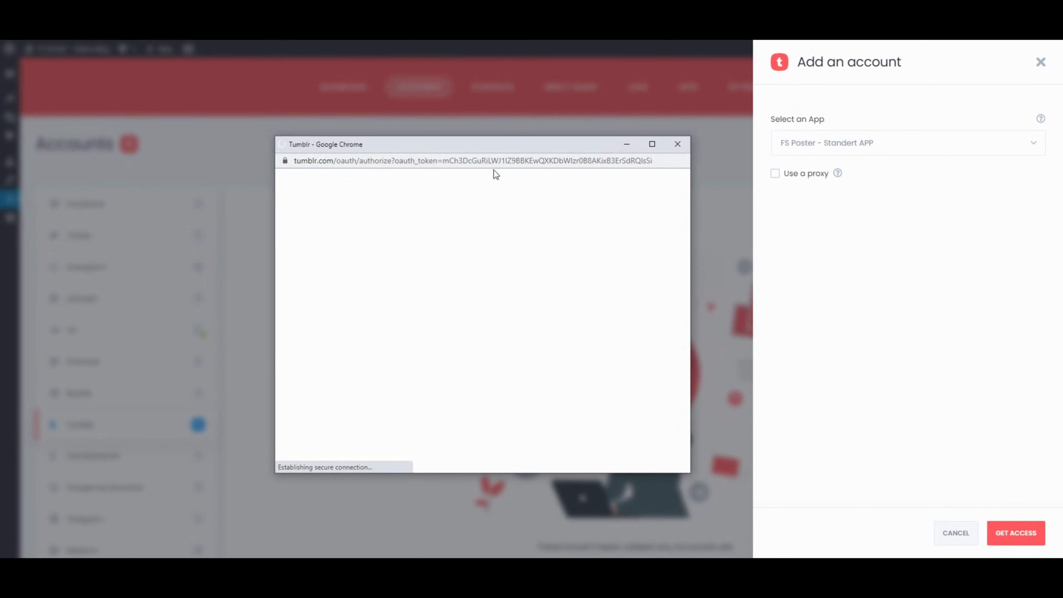
pyautogui.click(571, 393)
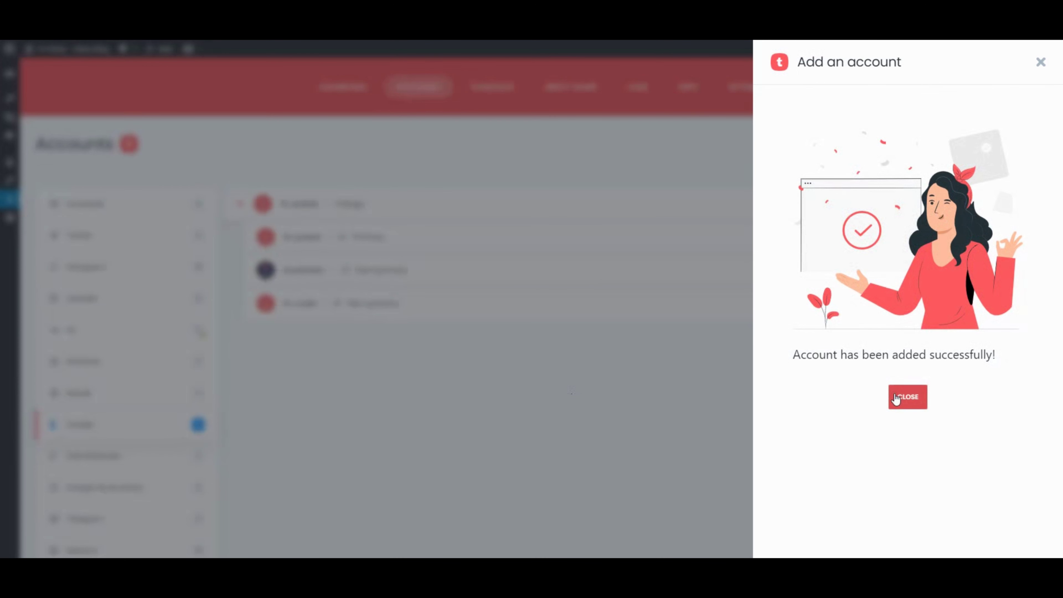
# Step: Activate the fs-poster and booknetic Tumblr blogs, then start a new post
pyautogui.click(896, 399)
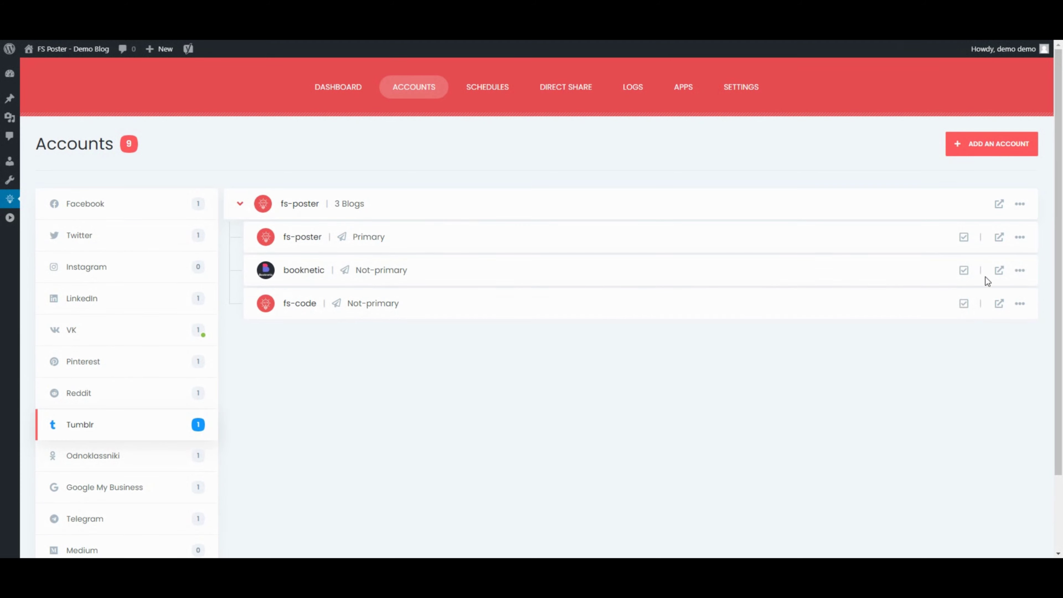
pyautogui.click(964, 238)
pyautogui.click(936, 263)
pyautogui.click(962, 271)
pyautogui.click(929, 290)
pyautogui.moveTo(10, 99)
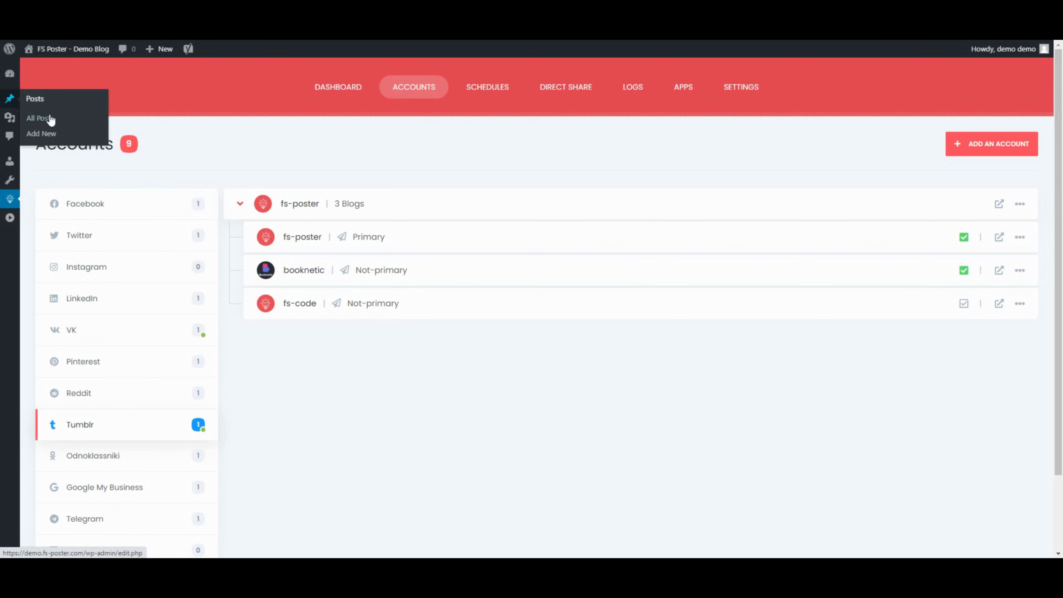
pyautogui.click(60, 137)
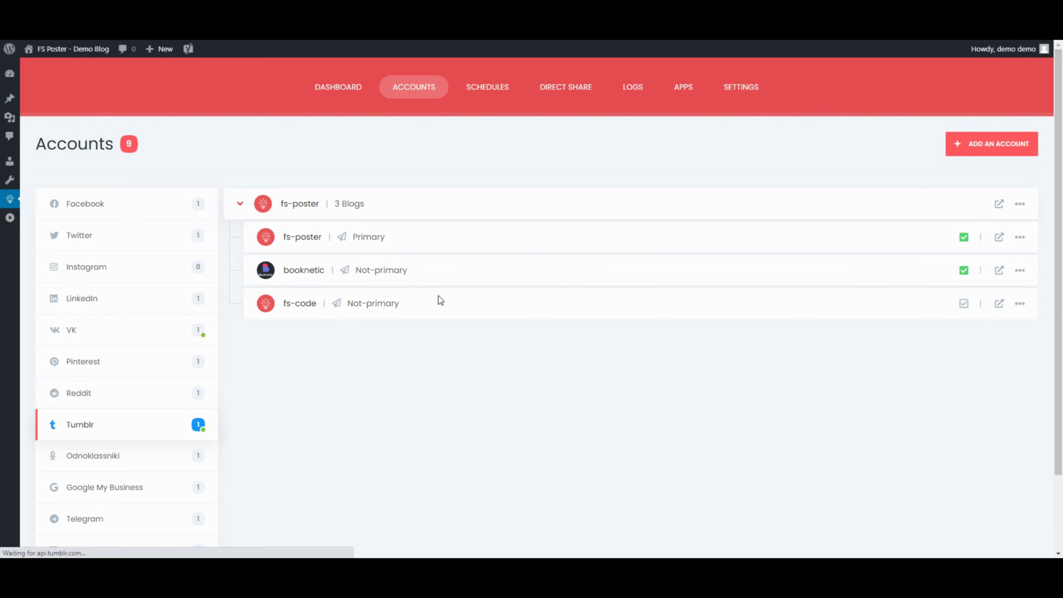
# Step: Paste the title 'How To Post To Tumblr From WordPress Automatically' and type the body paragraph
pyautogui.write('How To Post To Tumblr From WordPress Automatically')
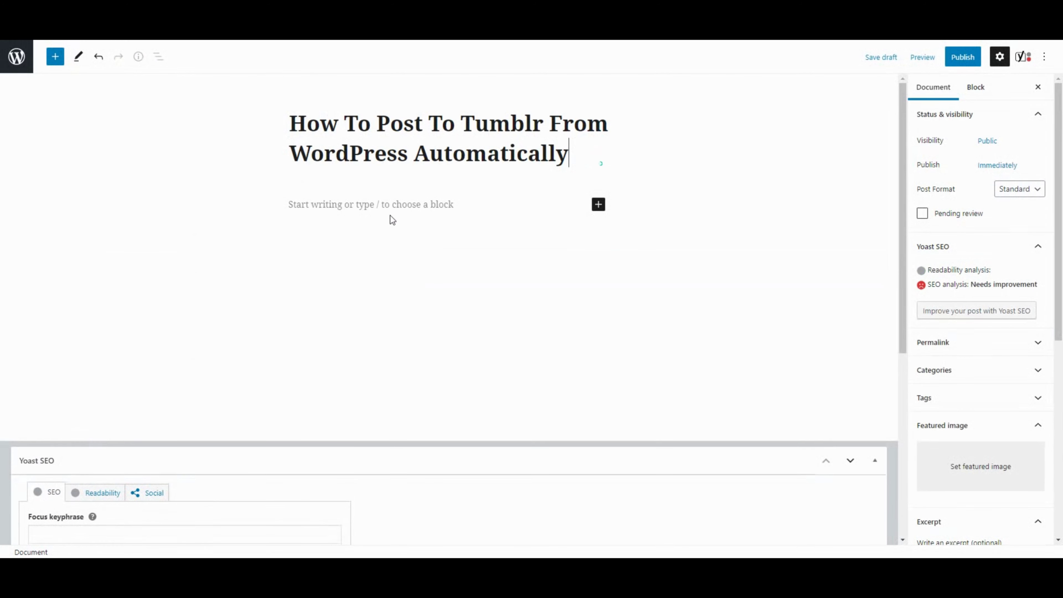
pyautogui.click(387, 206)
pyautogui.write('My new post!')
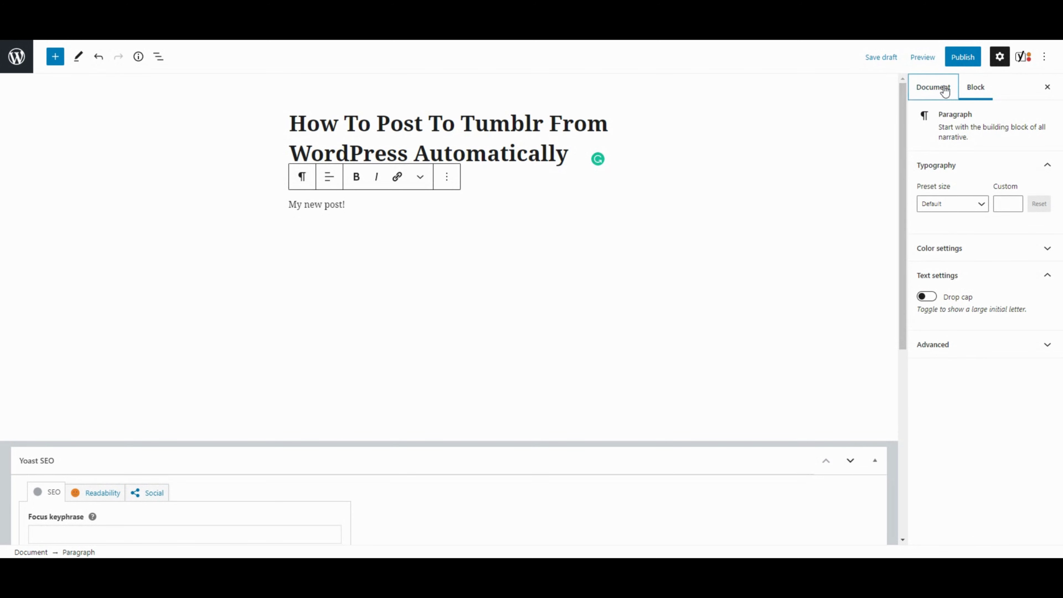
# Step: Set the Tumblr auto-post banner (banner-1.png) from the Media Library as the featured image
pyautogui.click(940, 88)
pyautogui.scroll(-3, 954, 335)
pyautogui.click(961, 341)
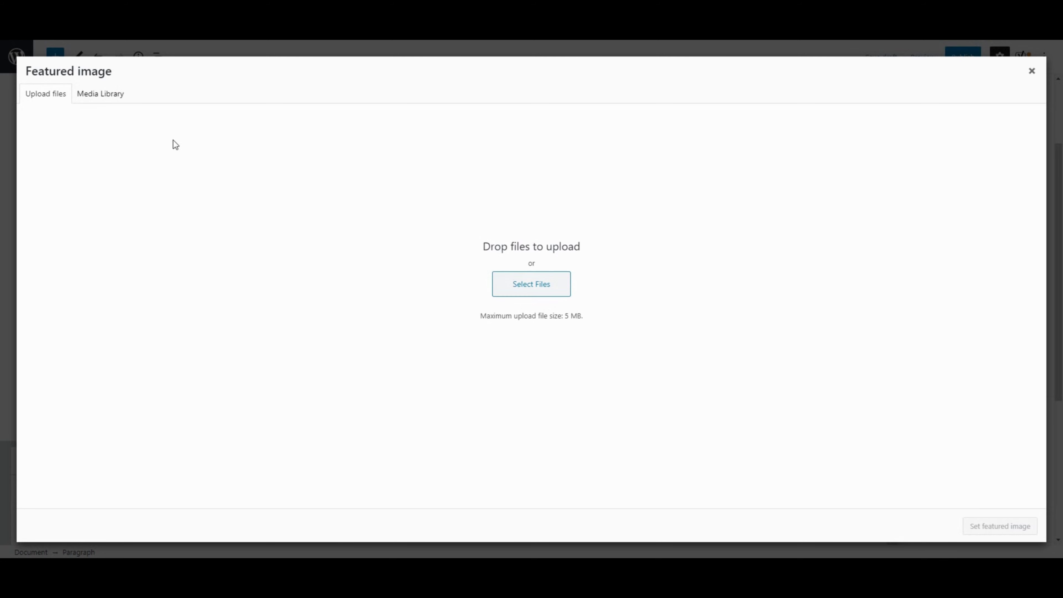
pyautogui.click(90, 95)
pyautogui.click(60, 187)
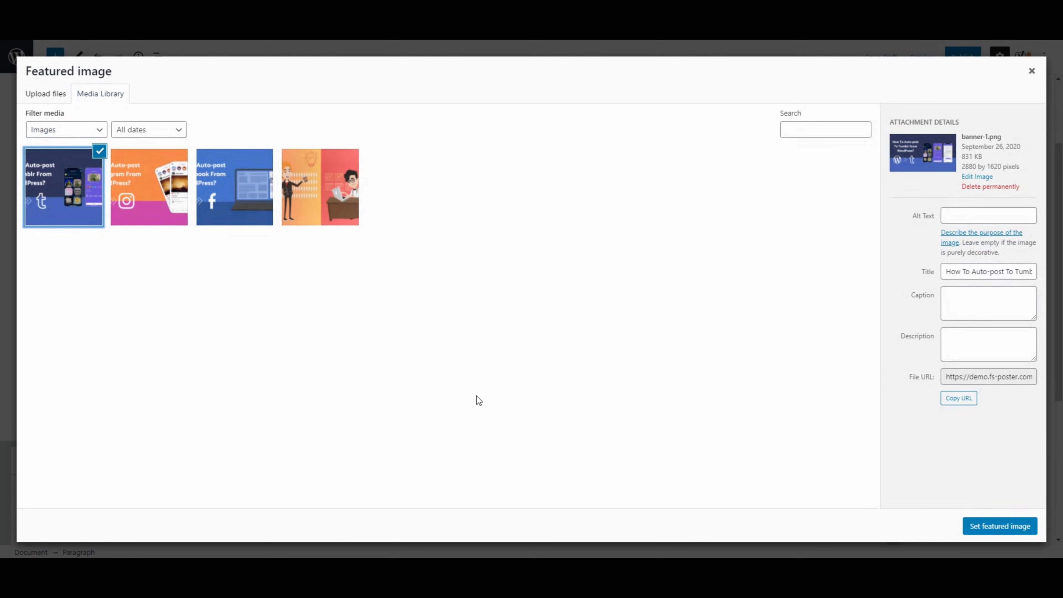
pyautogui.click(1007, 526)
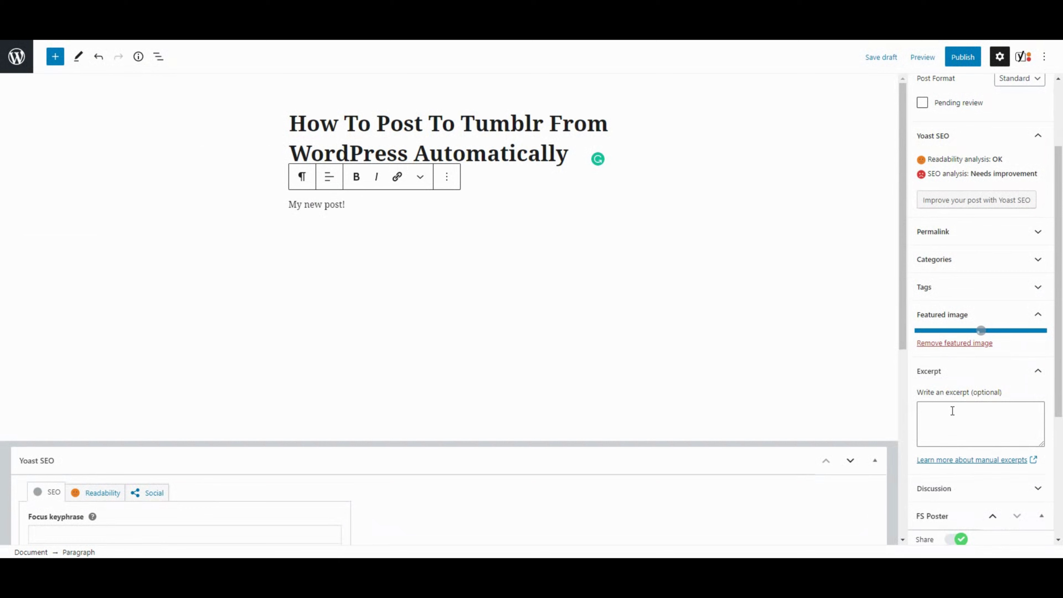
pyautogui.scroll(-3, 951, 415)
pyautogui.scroll(-5, 961, 301)
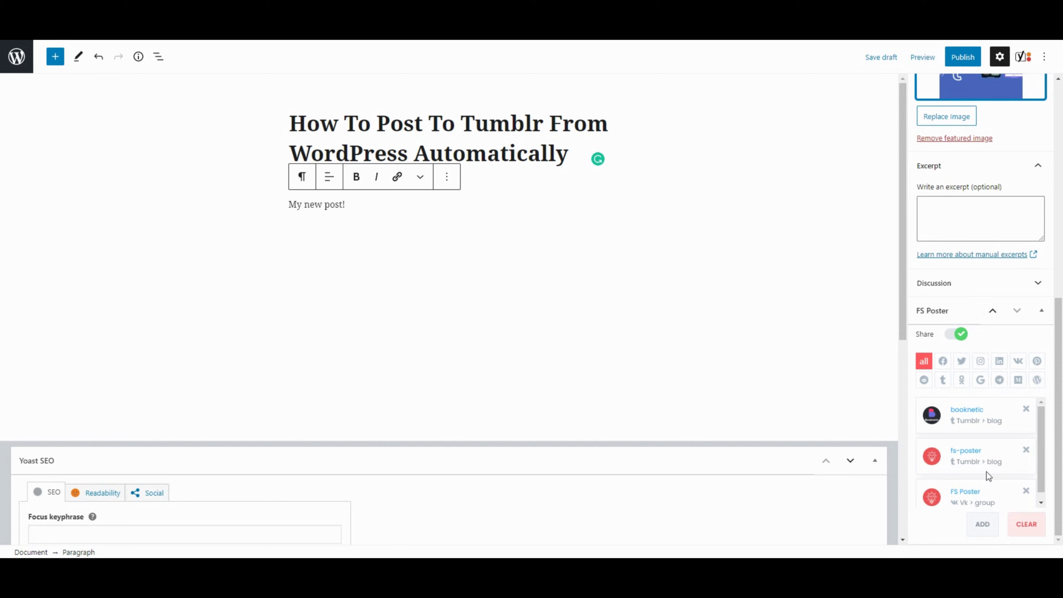
# Step: Remove the Vk group so only the fs-poster and booknetic Tumblr blogs remain as targets
pyautogui.click(1026, 491)
pyautogui.click(984, 524)
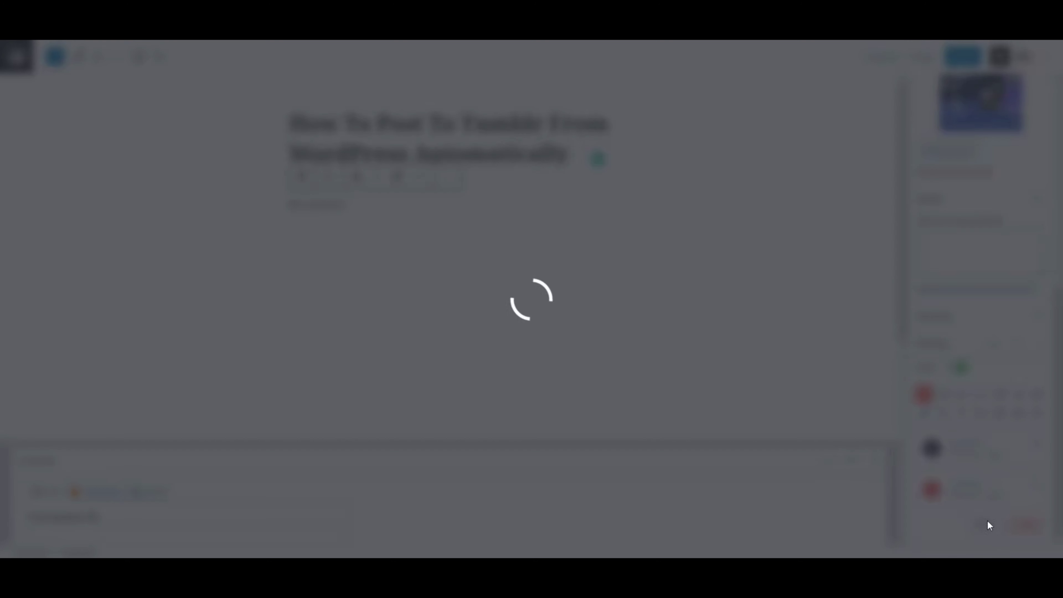
pyautogui.scroll(-5, 912, 293)
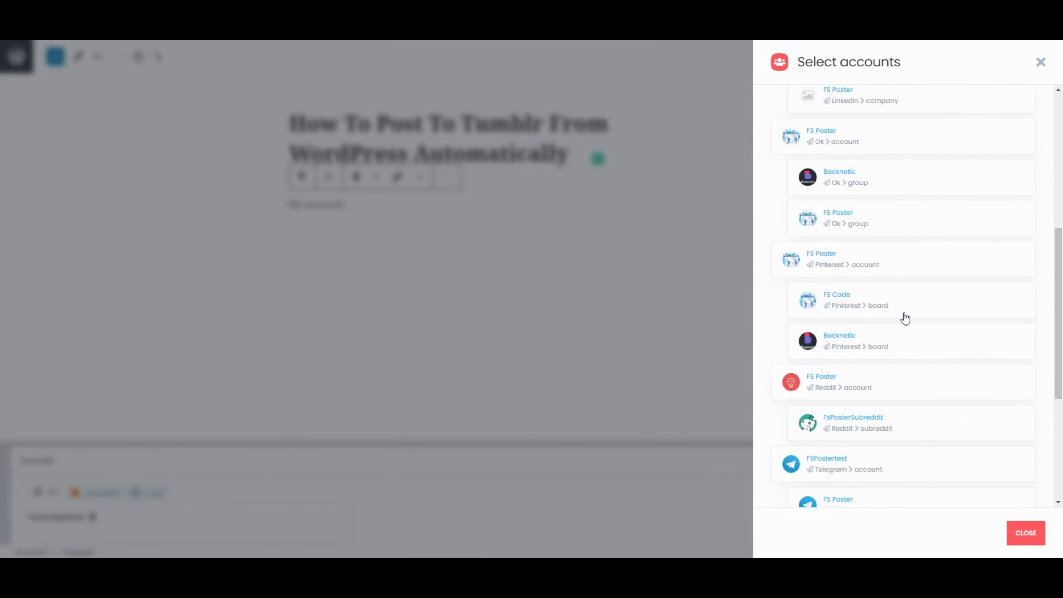
pyautogui.click(1042, 63)
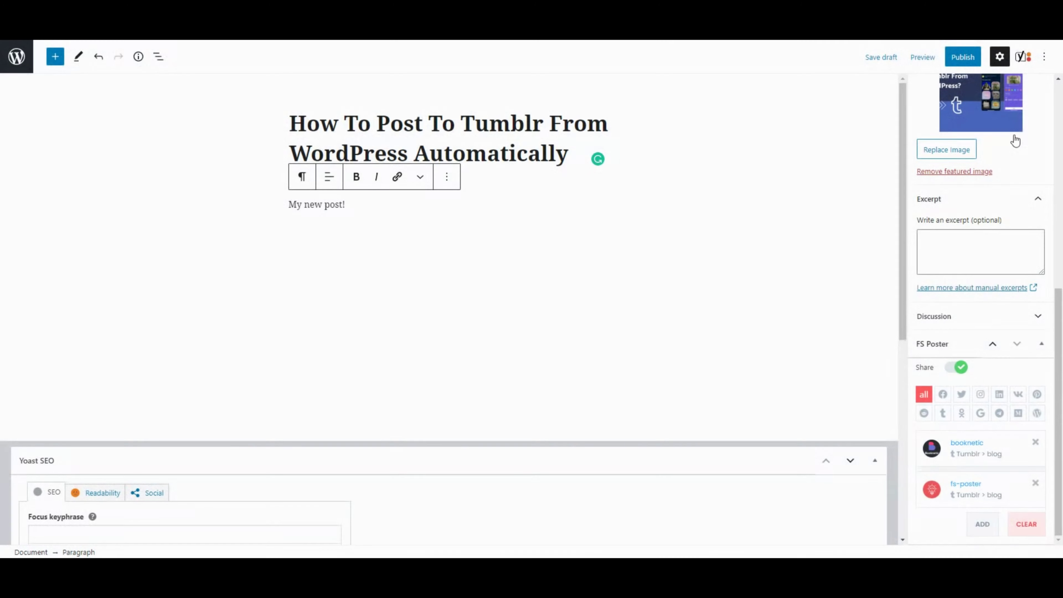
# Step: Publish the post and open the copy shared to the booknetic blog
pyautogui.click(966, 59)
pyautogui.click(965, 57)
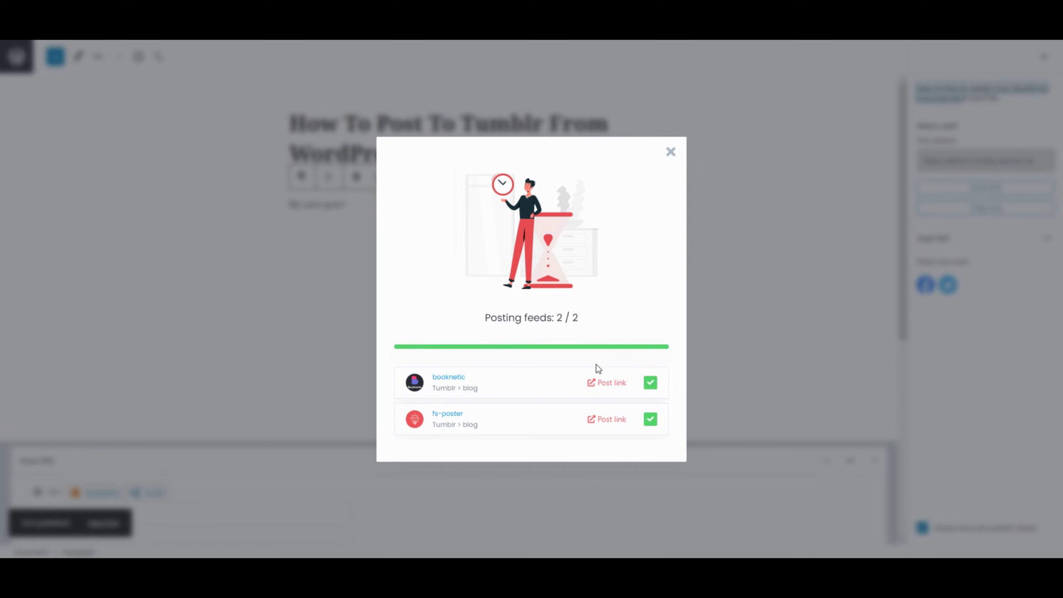
pyautogui.click(614, 382)
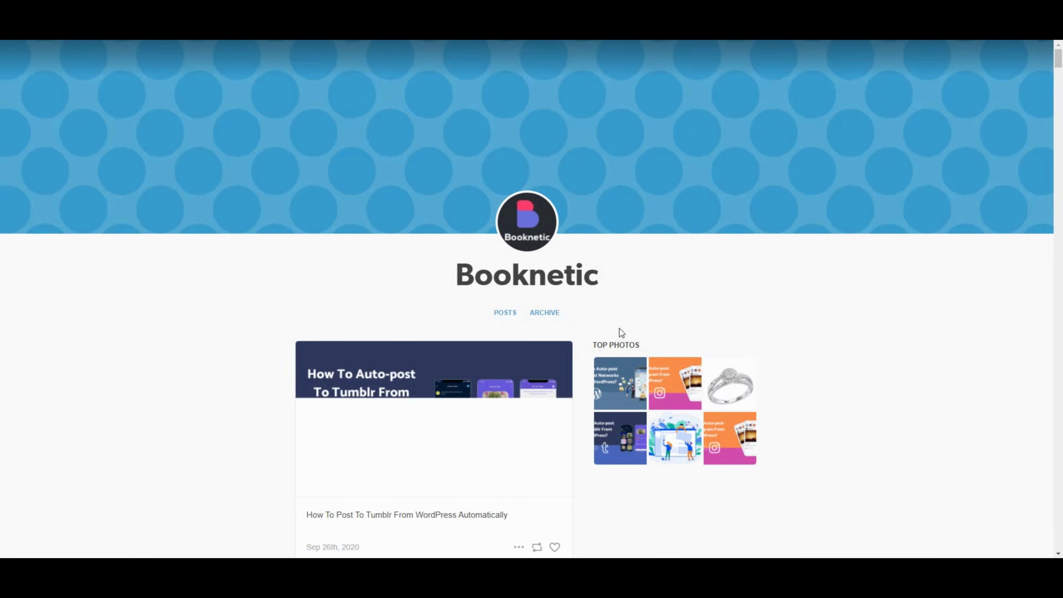
# Step: Scroll the Booknetic Tumblr blog to check the new post appears
pyautogui.scroll(-4, 620, 329)
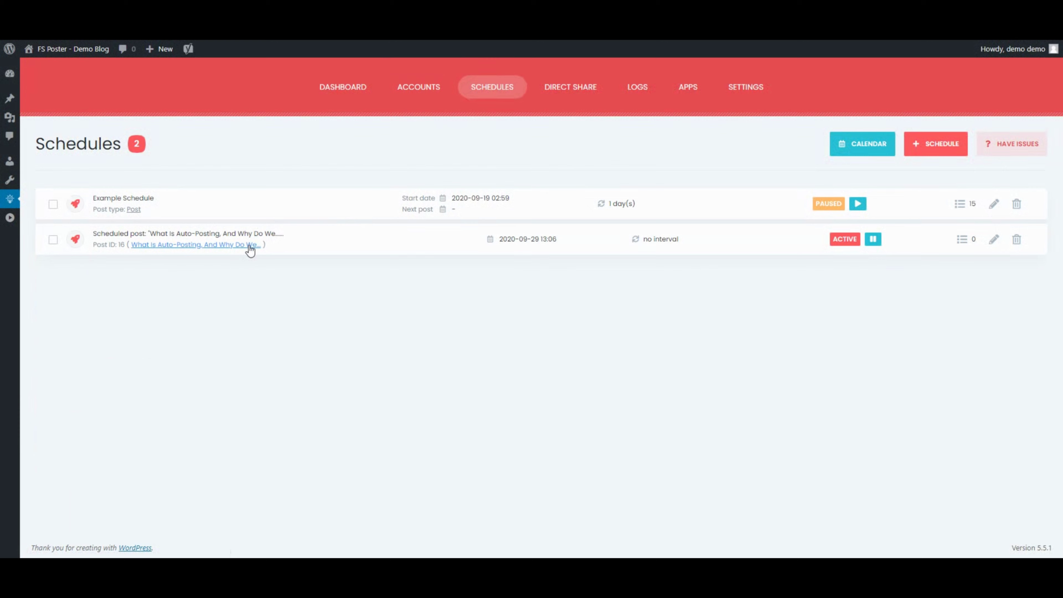
pyautogui.moveTo(652, 242); pyautogui.dragTo(560, 247)
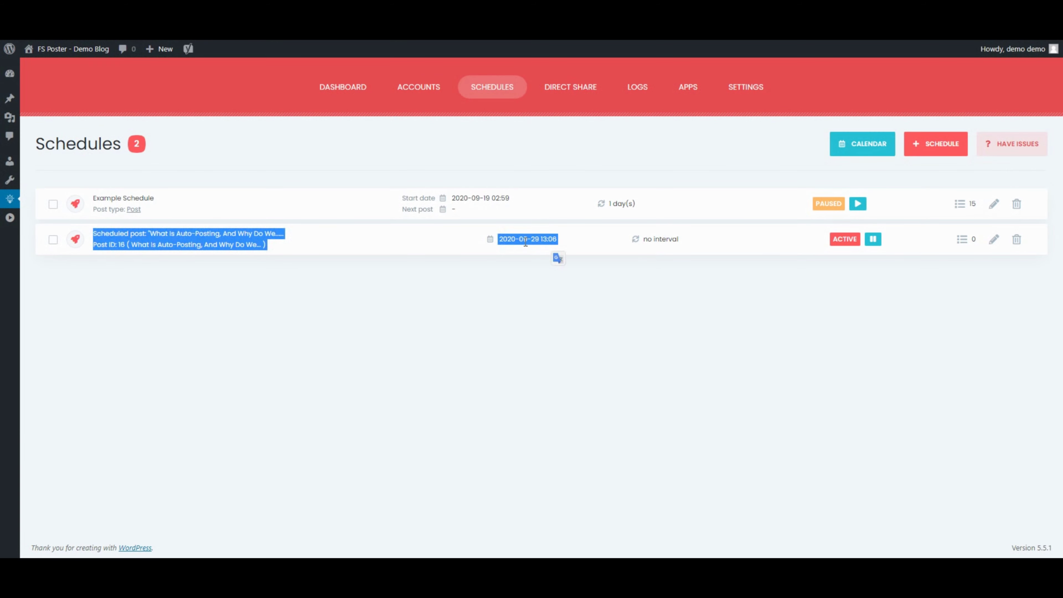
# Step: Return to the All Posts list
pyautogui.click(9, 99)
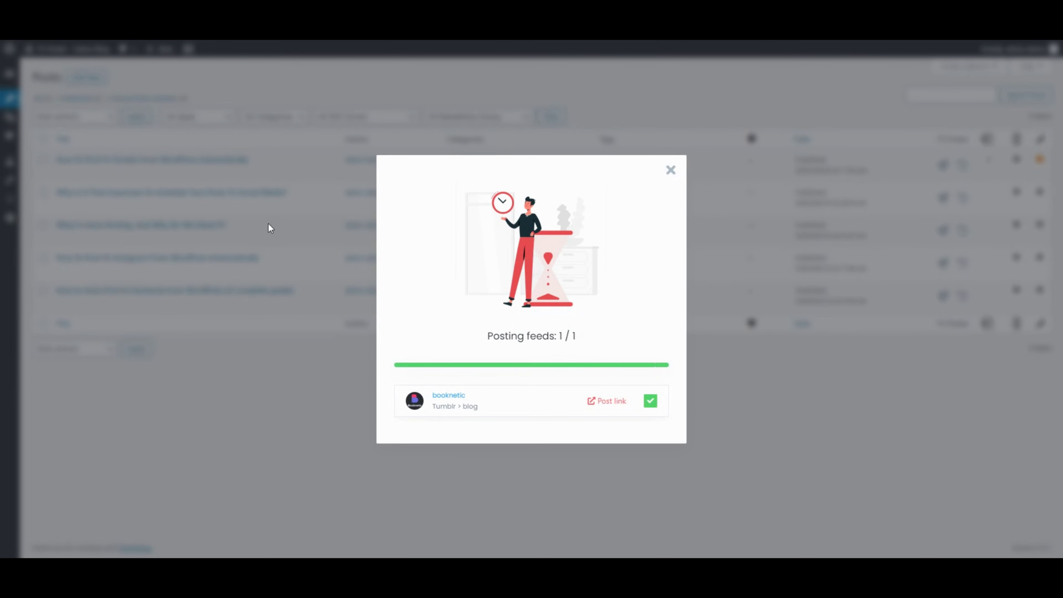
# Step: Open the booknetic share and scroll the blog to view the Facebook guide post
pyautogui.click(604, 403)
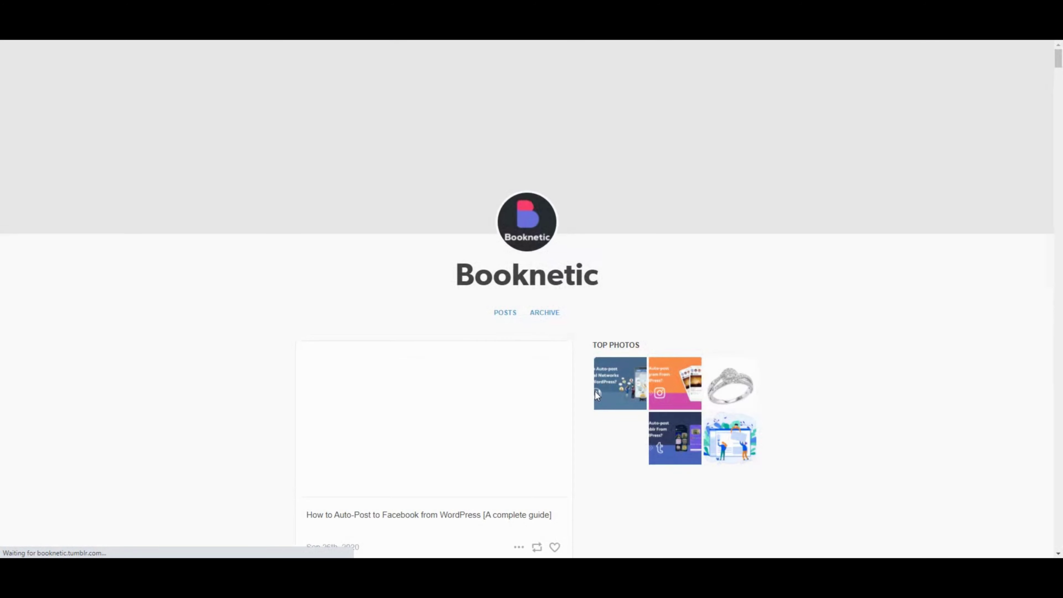
pyautogui.scroll(-3, 368, 256)
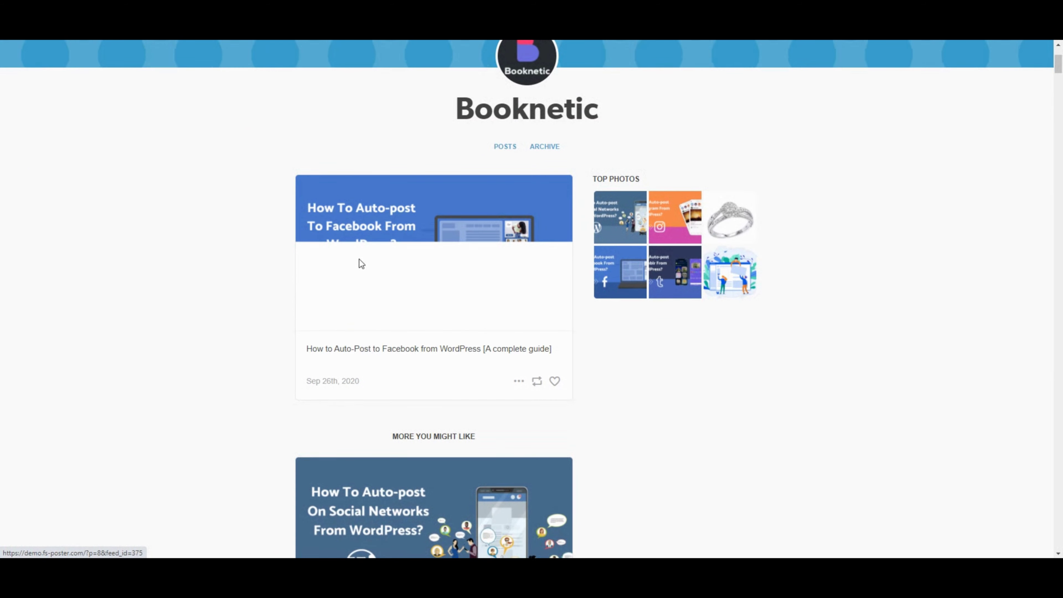
pyautogui.moveTo(376, 348); pyautogui.dragTo(527, 350)
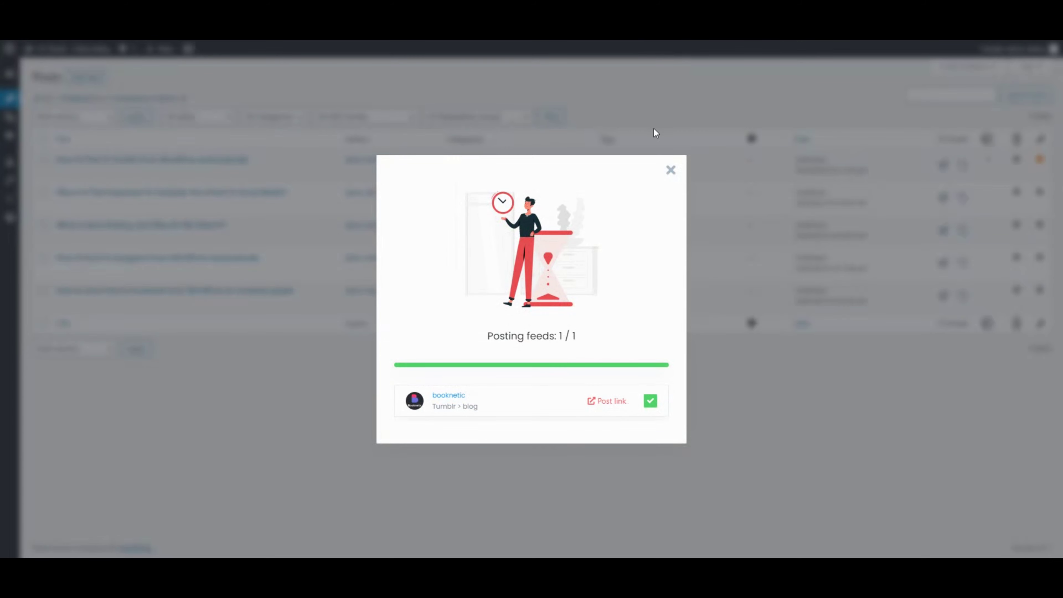
# Step: Tick the social-media scheduling, Instagram and Facebook auto-posting posts and apply FS Poster: Schedule
pyautogui.click(669, 171)
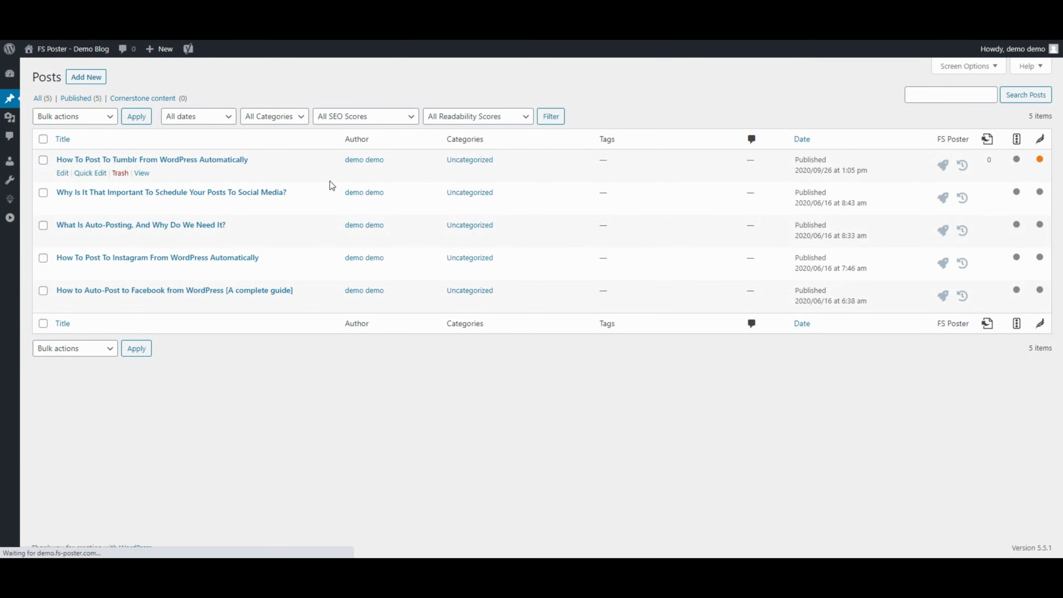
pyautogui.click(43, 192)
pyautogui.click(43, 258)
pyautogui.click(43, 291)
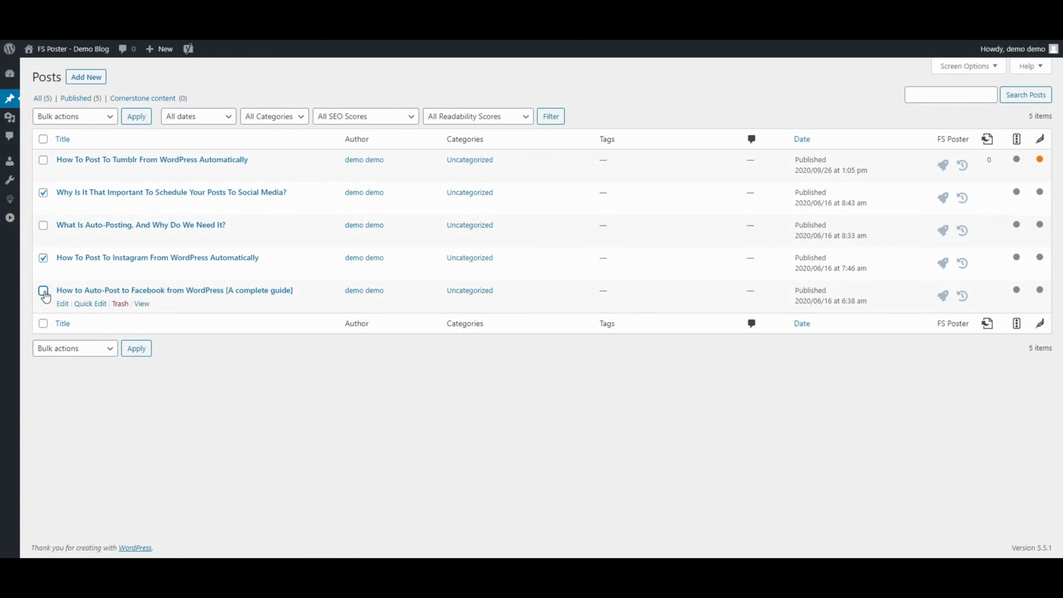
pyautogui.click(69, 116)
pyautogui.click(67, 163)
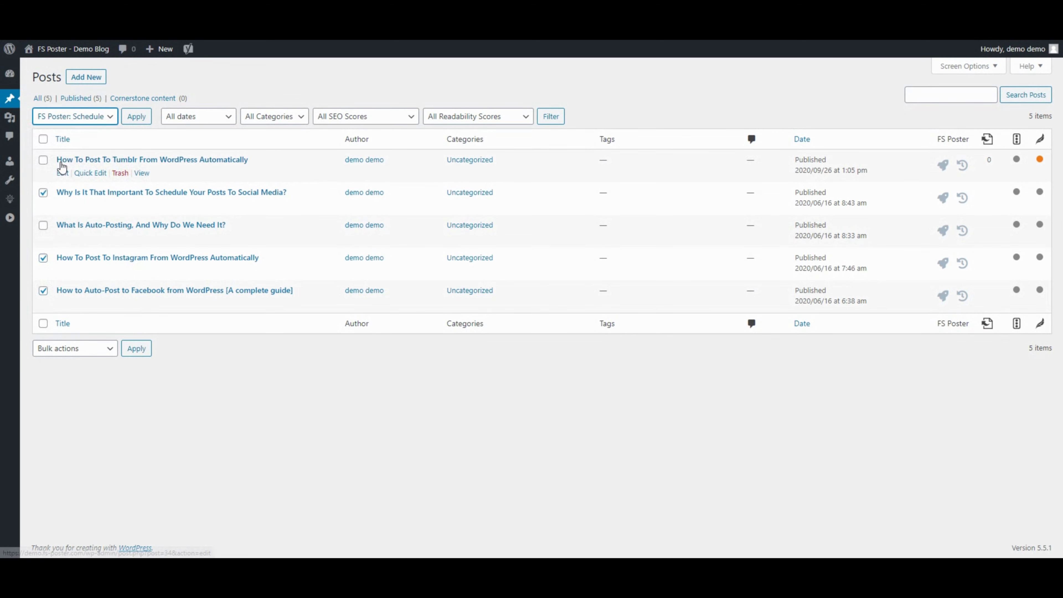
pyautogui.click(137, 118)
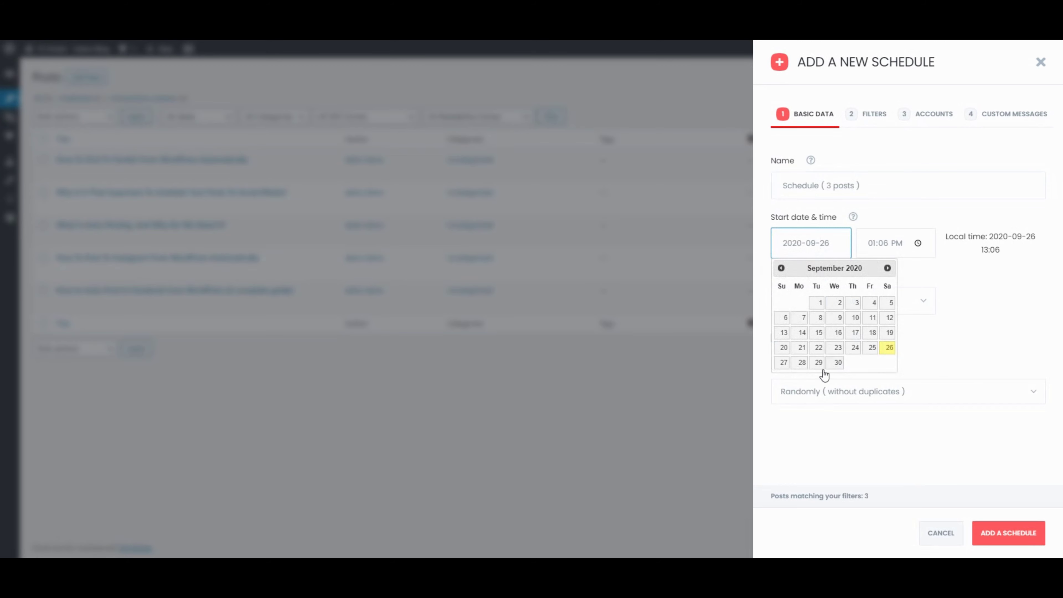
# Step: Set the schedule start date to 2020-09-30 and posting every 1 day
pyautogui.click(836, 363)
pyautogui.click(864, 303)
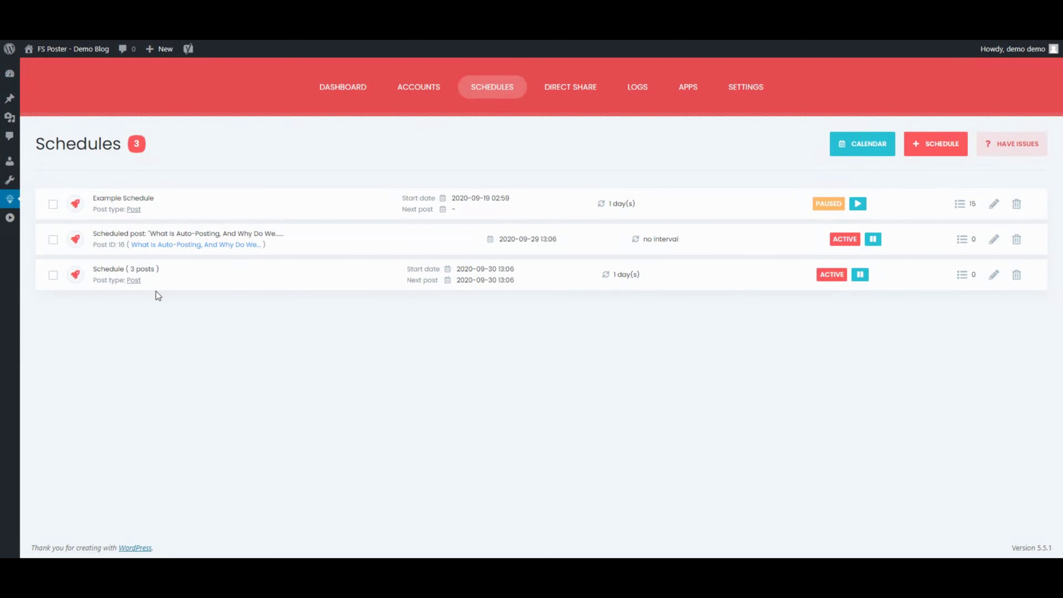
pyautogui.moveTo(131, 269); pyautogui.dragTo(159, 271)
pyautogui.moveTo(613, 275); pyautogui.dragTo(640, 275)
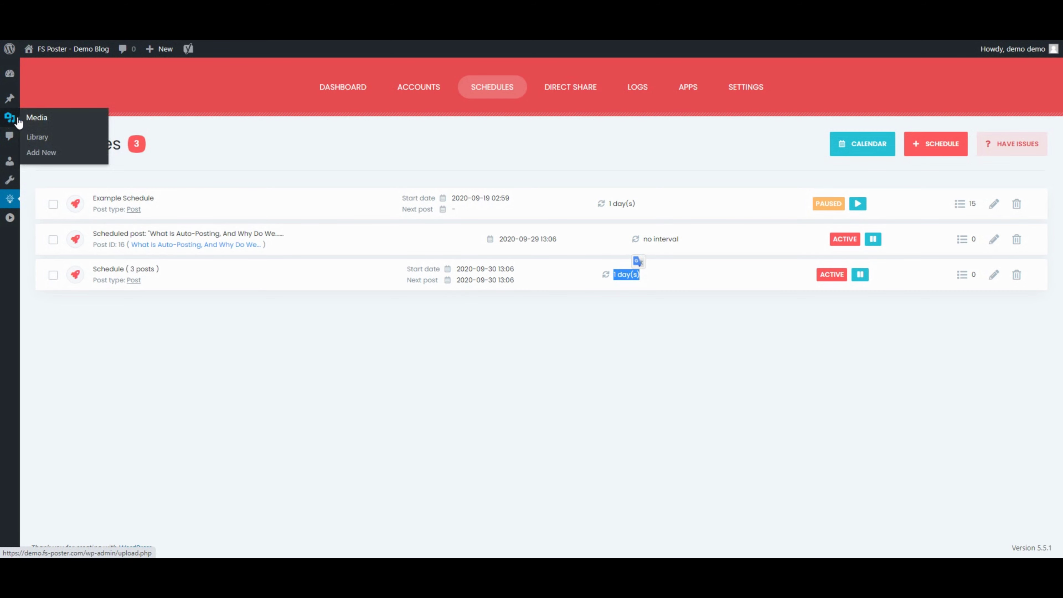
# Step: In the Media Library, tick the Instagram and Facebook images
pyautogui.click(11, 120)
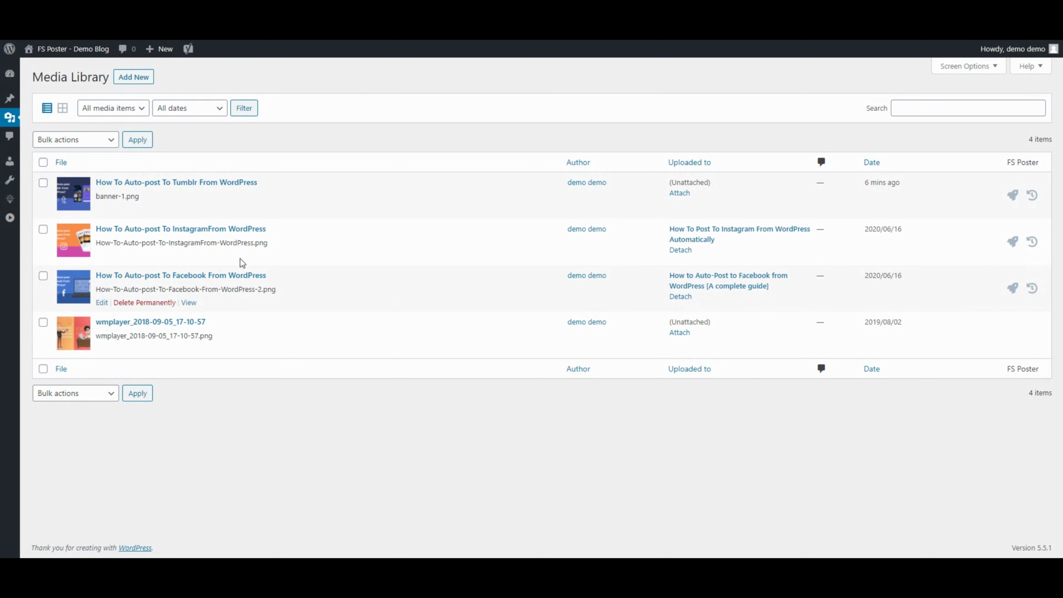
pyautogui.click(43, 230)
pyautogui.click(43, 276)
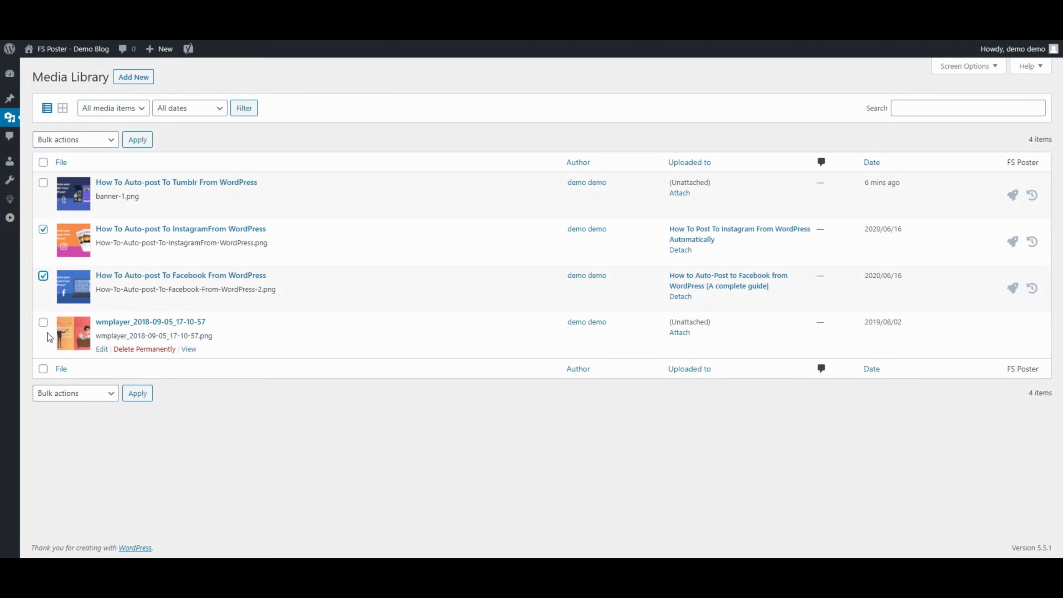
# Step: Apply FS Poster: Schedule to the ticked images and adjust the posting interval and start date
pyautogui.click(110, 142)
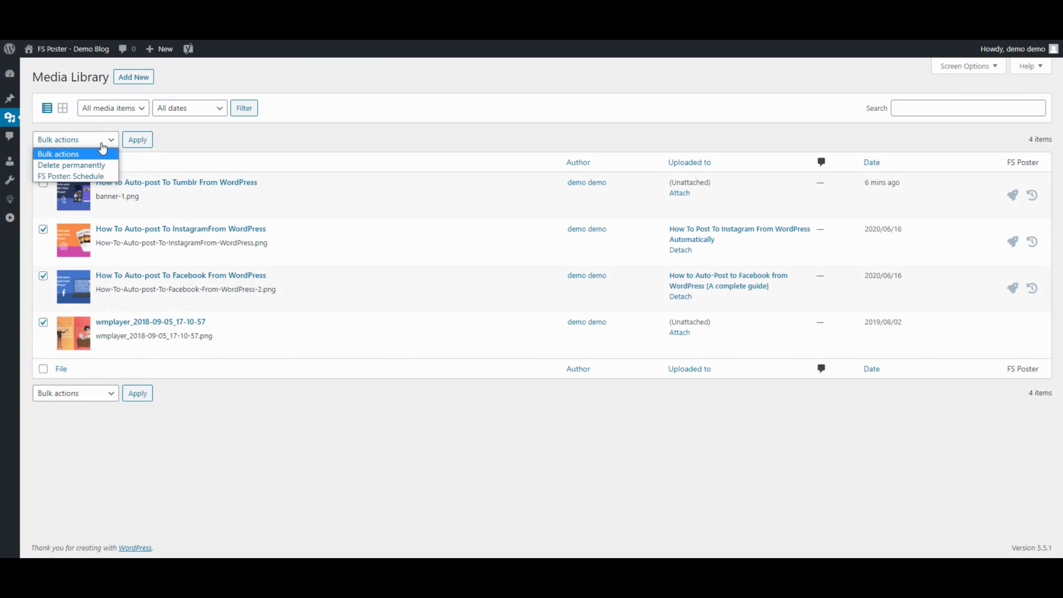
pyautogui.click(103, 175)
pyautogui.click(138, 142)
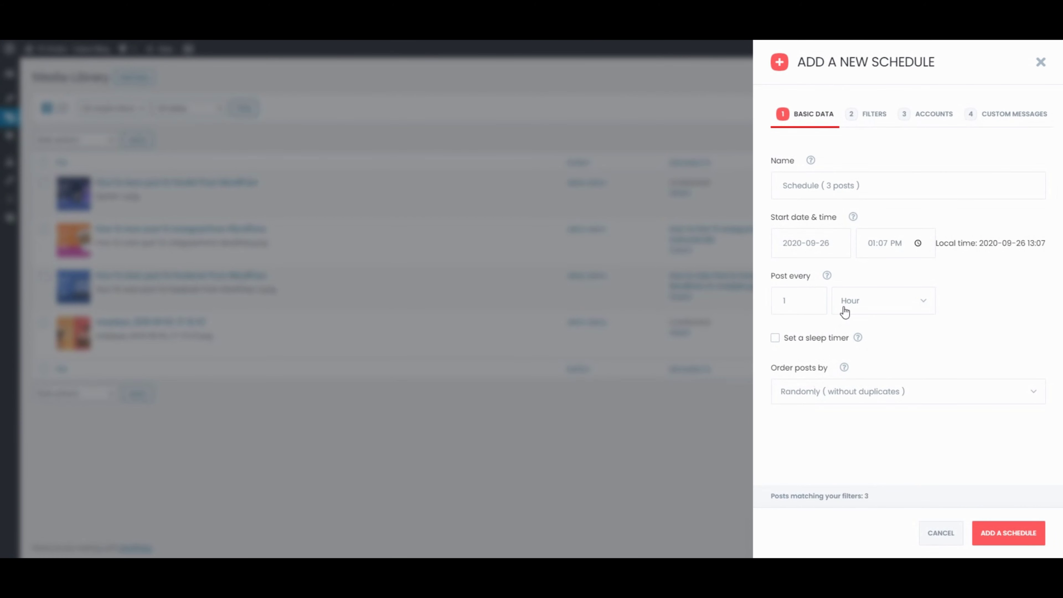
pyautogui.click(811, 298)
pyautogui.click(820, 240)
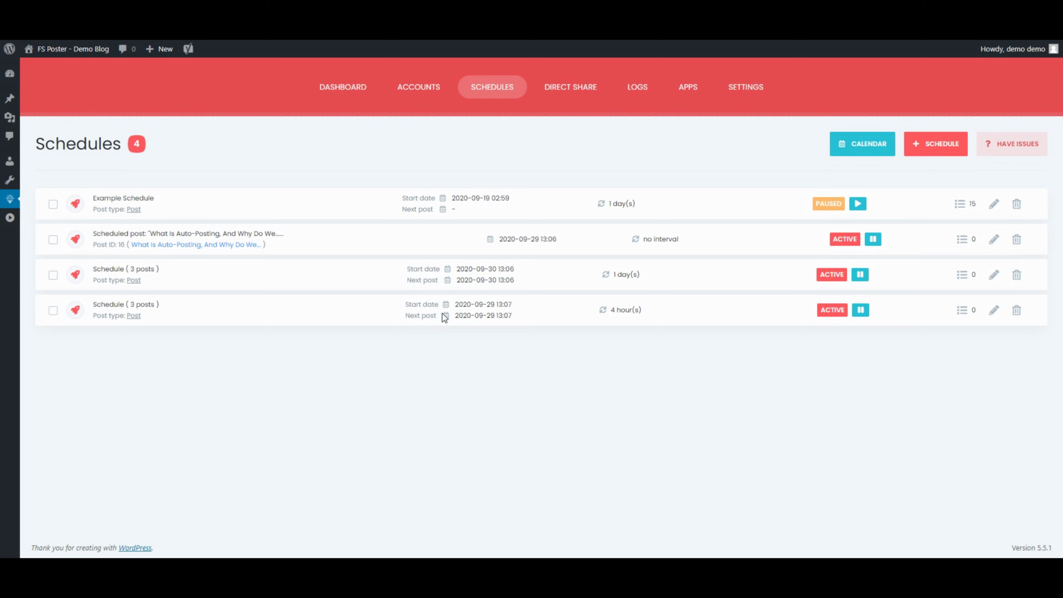
# Step: Set the schedule to start on September 30 and post every 20 minutes, leaving the sleep timer off
pyautogui.moveTo(633, 308); pyautogui.dragTo(642, 309)
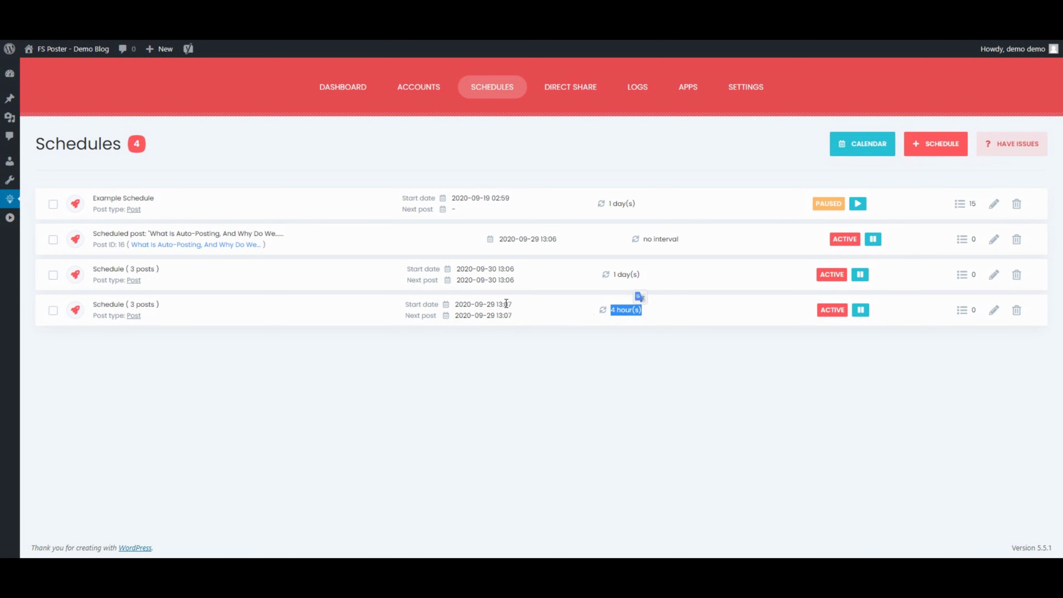
pyautogui.moveTo(499, 304); pyautogui.dragTo(91, 305)
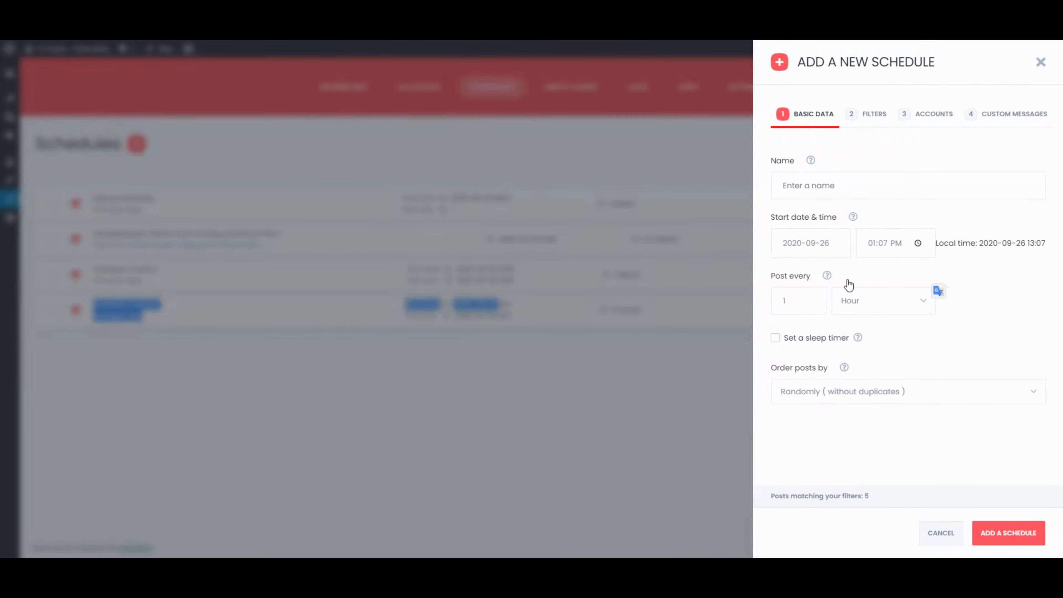
pyautogui.click(829, 245)
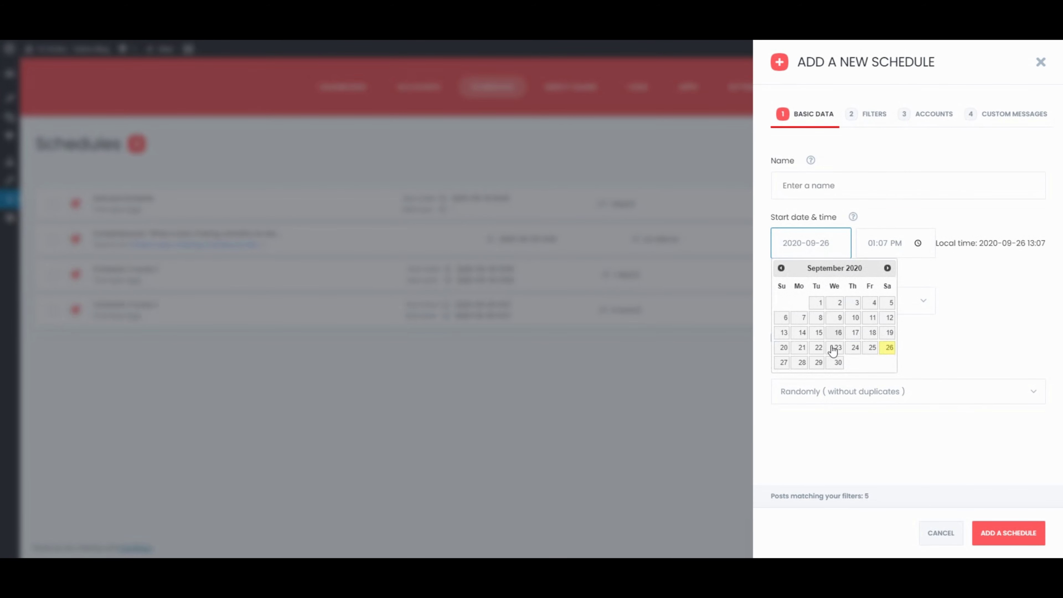
pyautogui.click(838, 361)
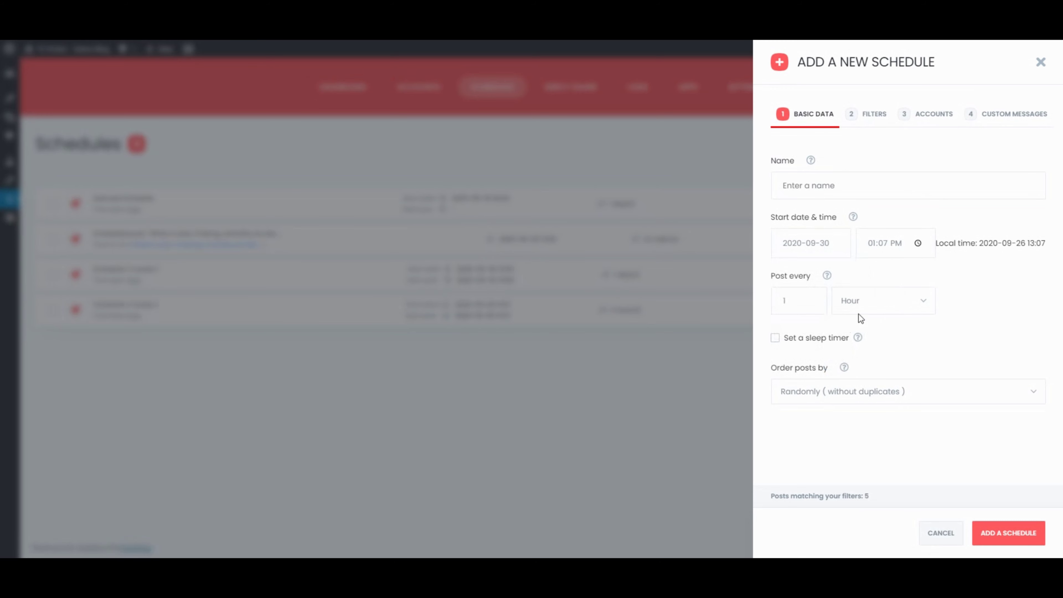
pyautogui.click(862, 304)
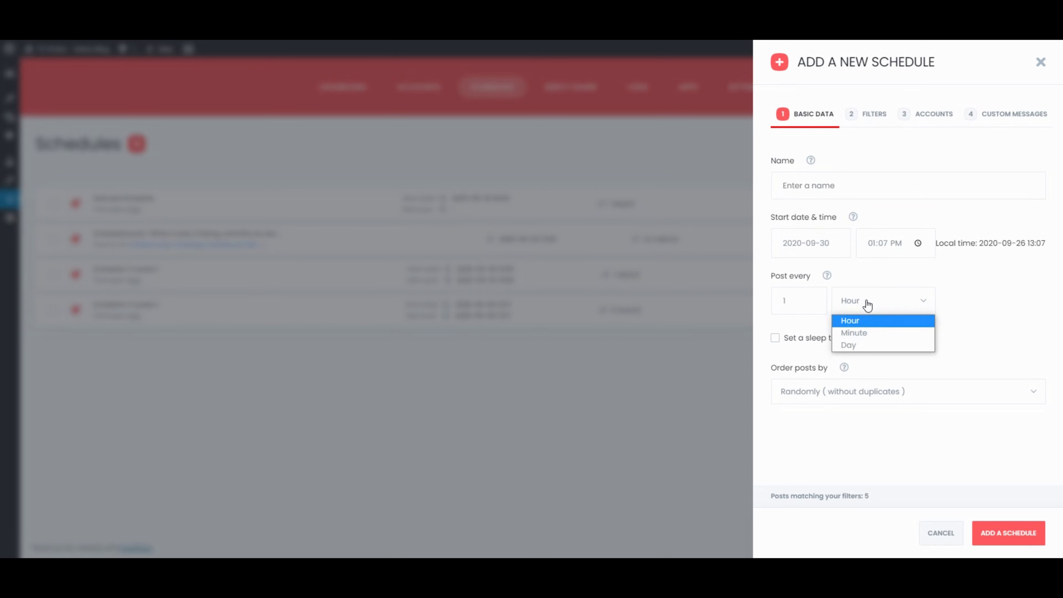
pyautogui.click(864, 332)
pyautogui.click(790, 302)
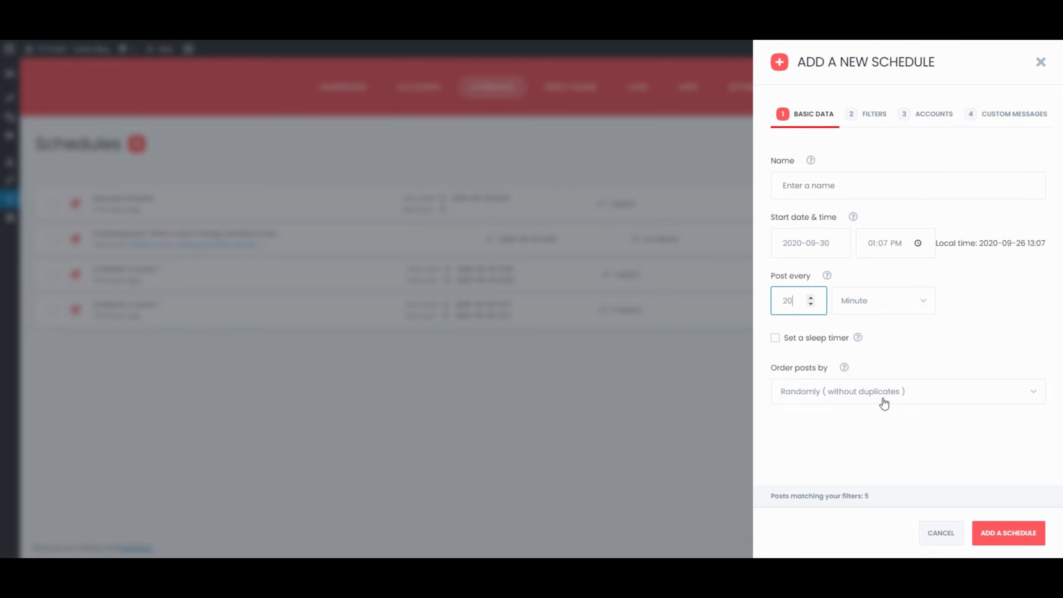
pyautogui.click(775, 340)
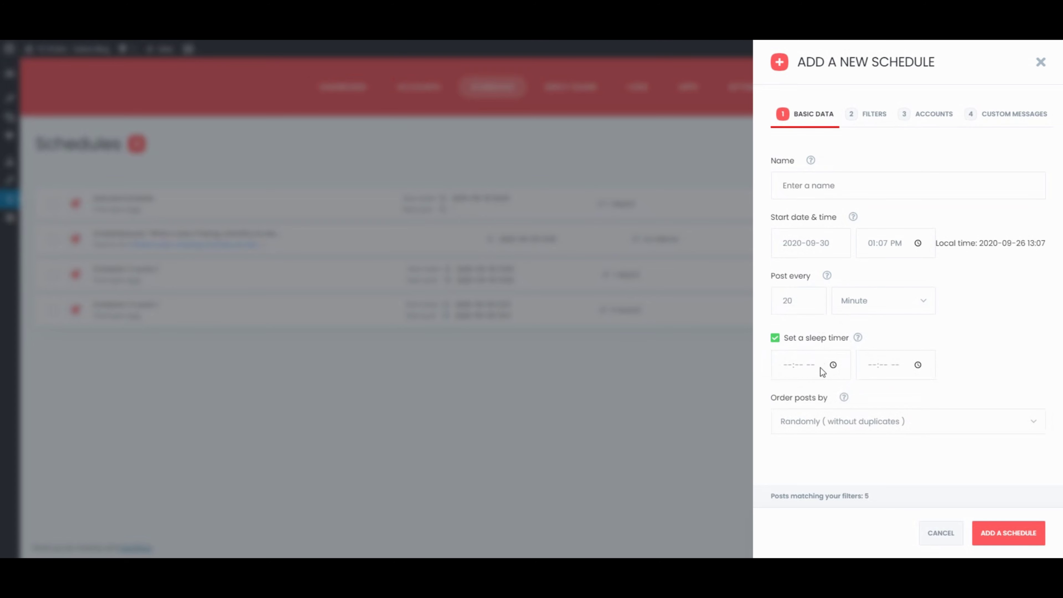
pyautogui.click(775, 338)
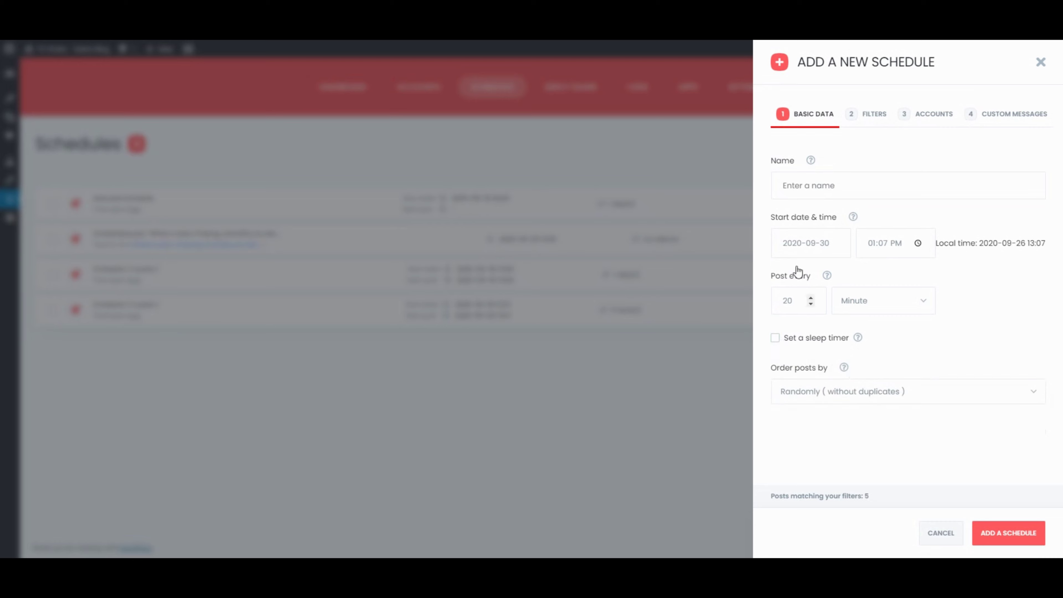
# Step: Name the schedule 'My schedule' and order its posts randomly
pyautogui.click(813, 182)
pyautogui.write('My sch')
pyautogui.write('edule')
pyautogui.click(853, 397)
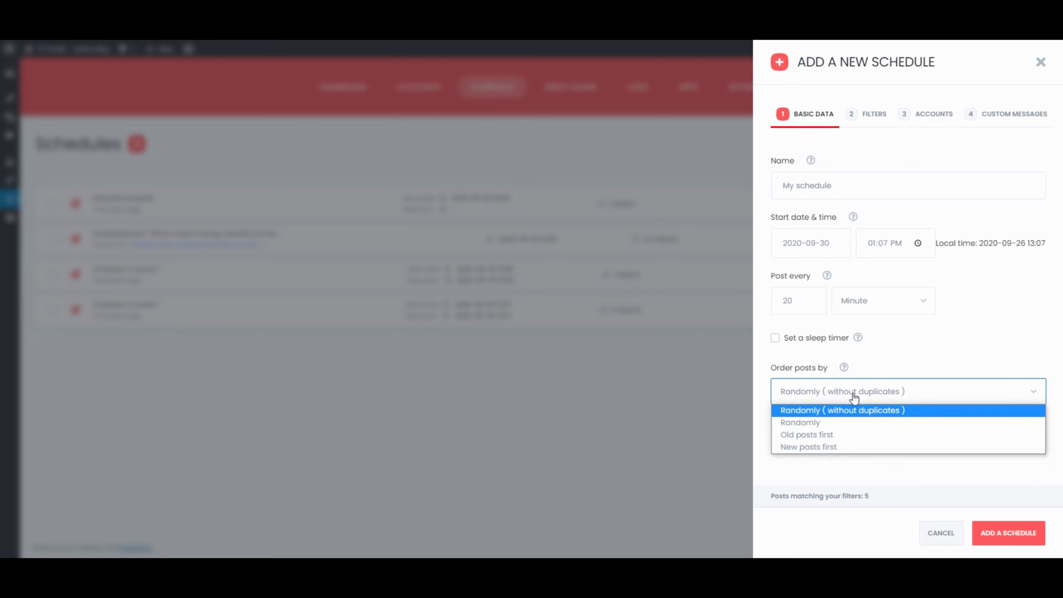
pyautogui.click(859, 422)
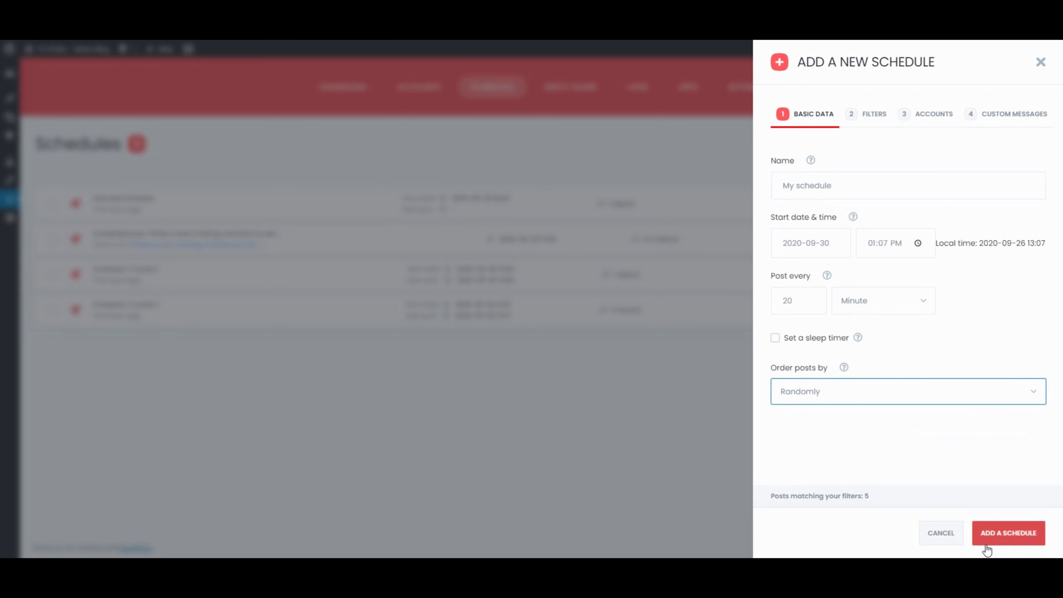
# Step: Keep the post filters at all published times, post type Post, with no category filter
pyautogui.click(864, 115)
pyautogui.click(841, 189)
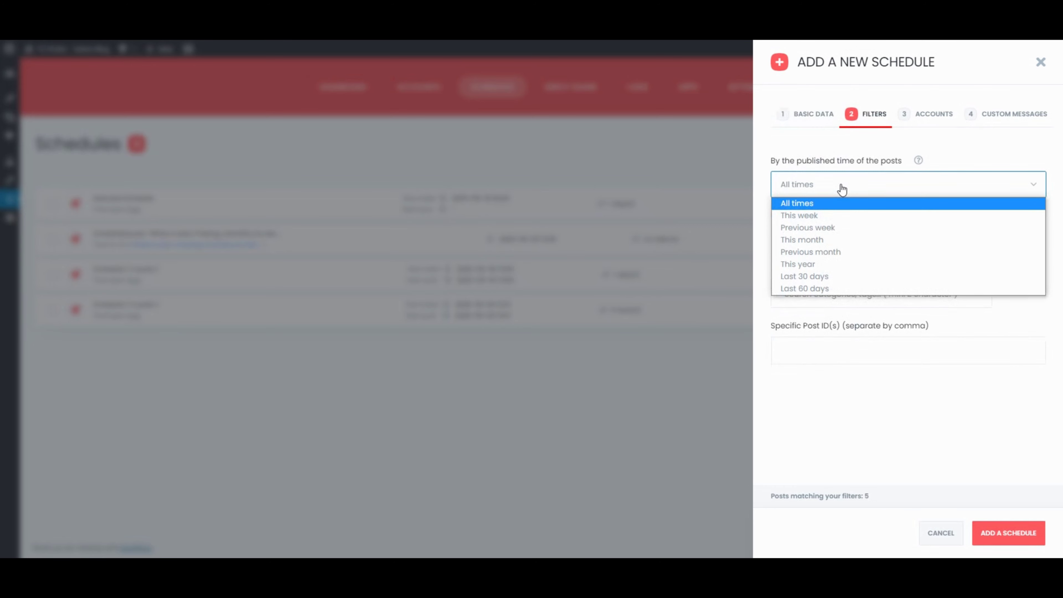
pyautogui.click(842, 189)
pyautogui.click(836, 237)
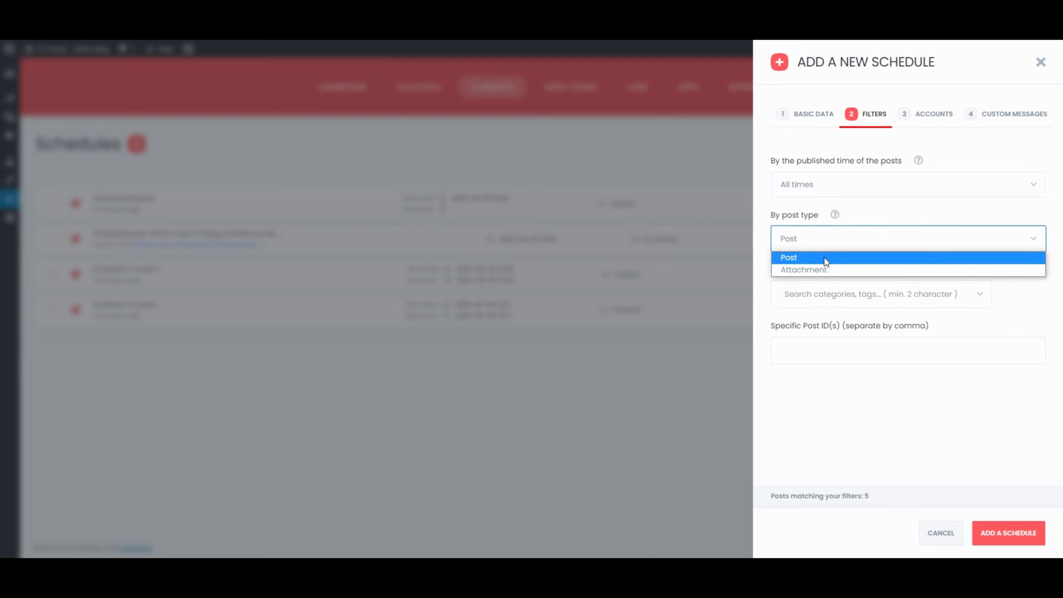
pyautogui.click(826, 253)
pyautogui.click(824, 294)
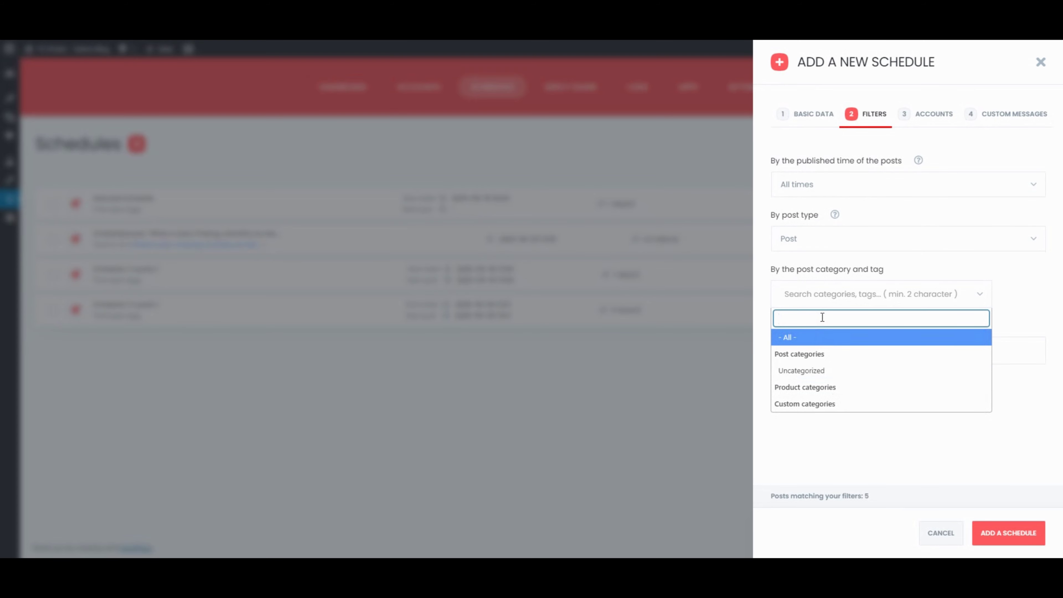
pyautogui.click(824, 296)
# Step: Remove the VK group account and add 'Some new text and ready keywords' after {title}
pyautogui.click(935, 119)
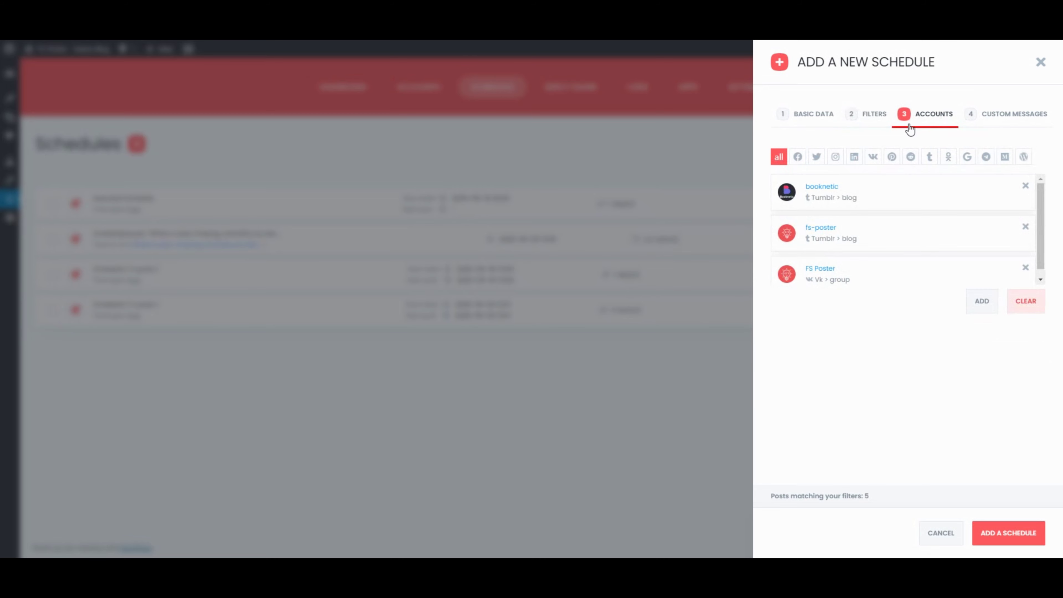
pyautogui.click(1026, 268)
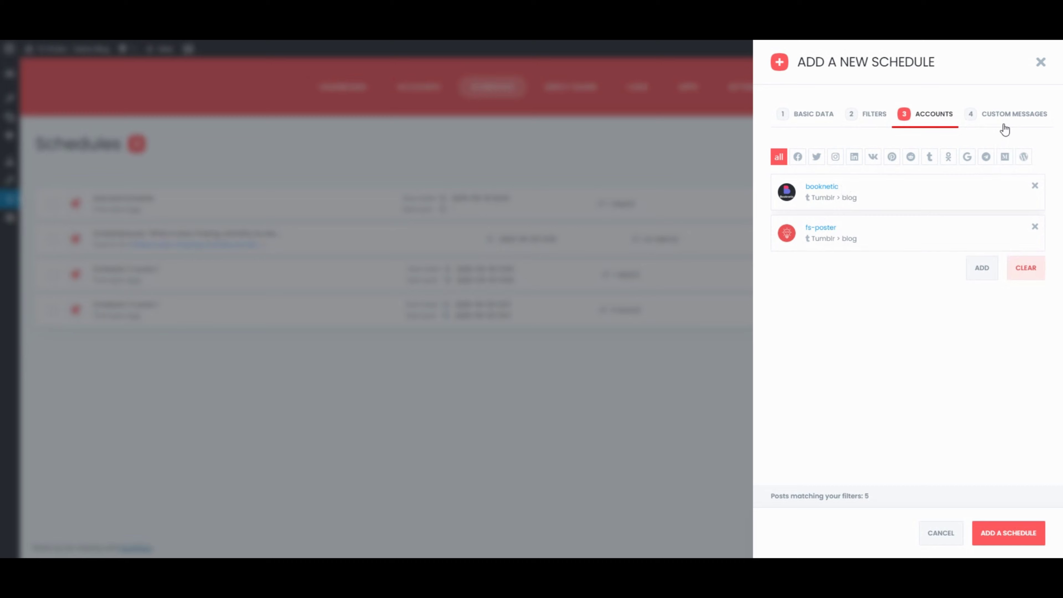
pyautogui.click(1010, 118)
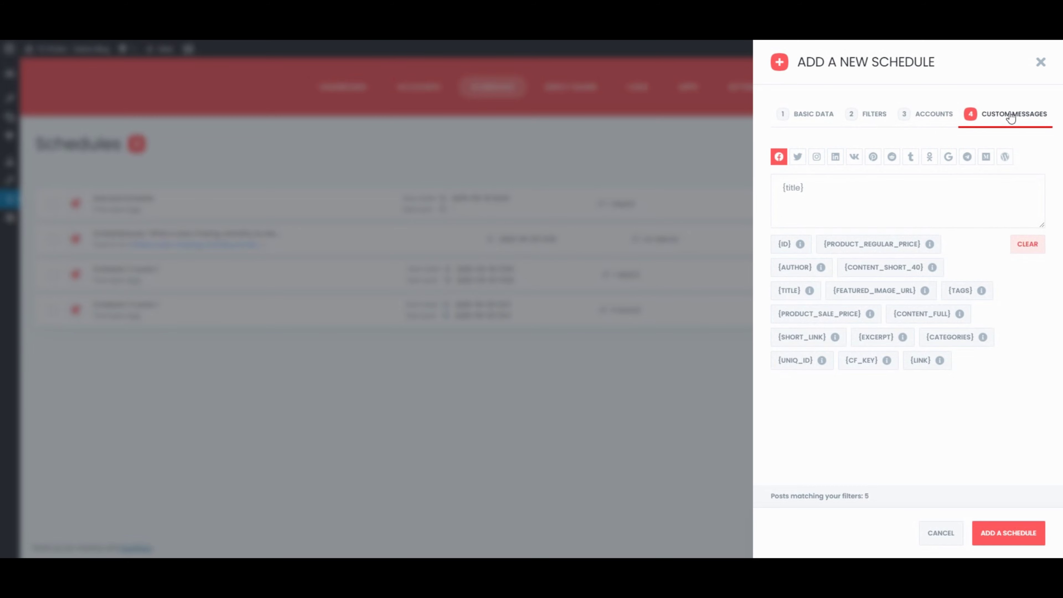
pyautogui.click(833, 183)
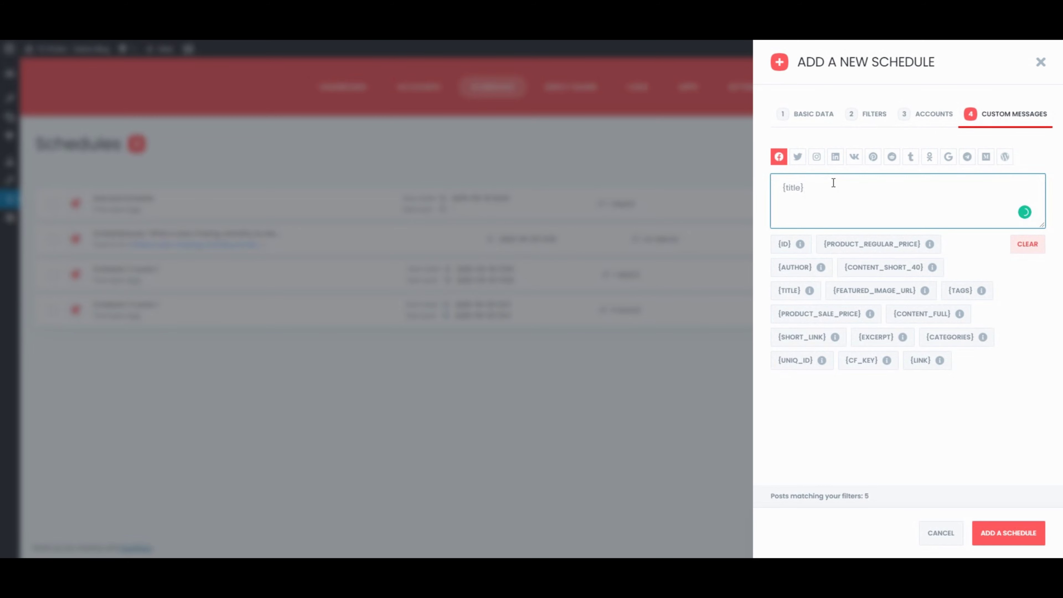
pyautogui.write('Some new text and ready keywords')
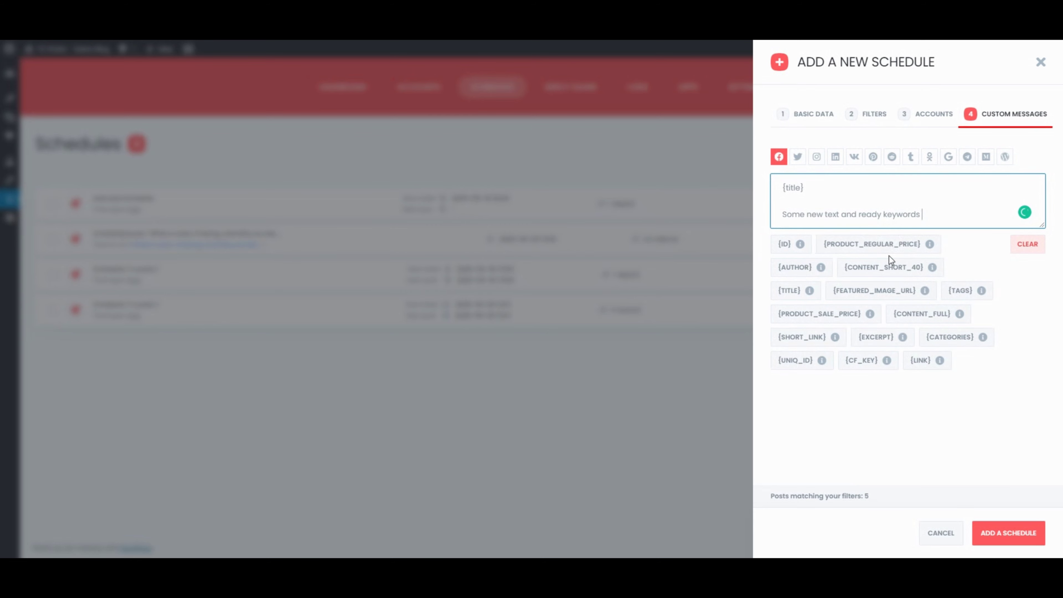
# Step: Save the schedule and check its 20-minute interval and dates in the Schedules list
pyautogui.click(1002, 532)
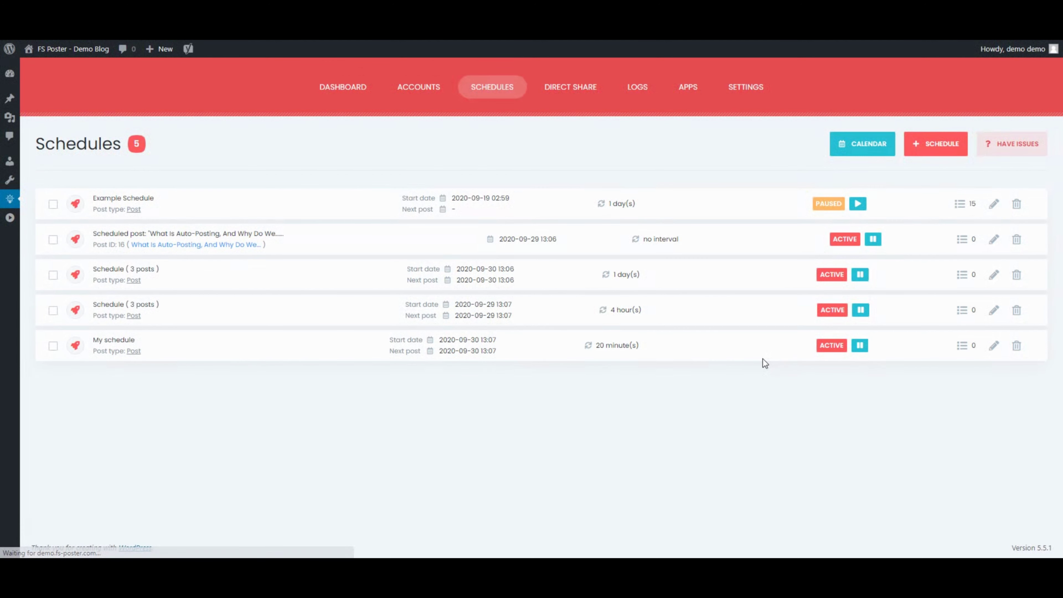
pyautogui.tripleClick(594, 347)
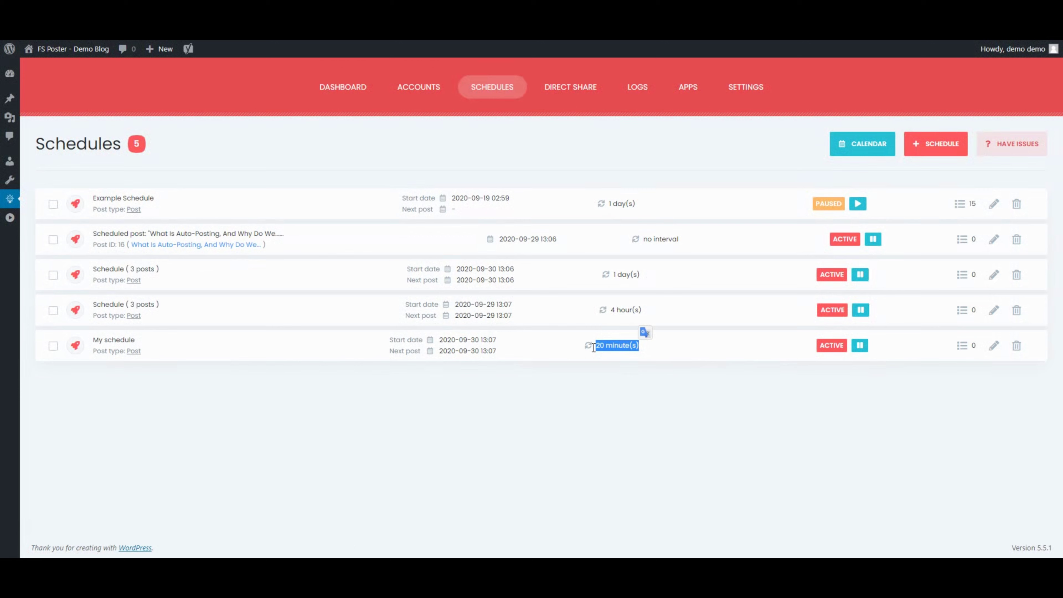
pyautogui.moveTo(463, 340); pyautogui.dragTo(519, 347)
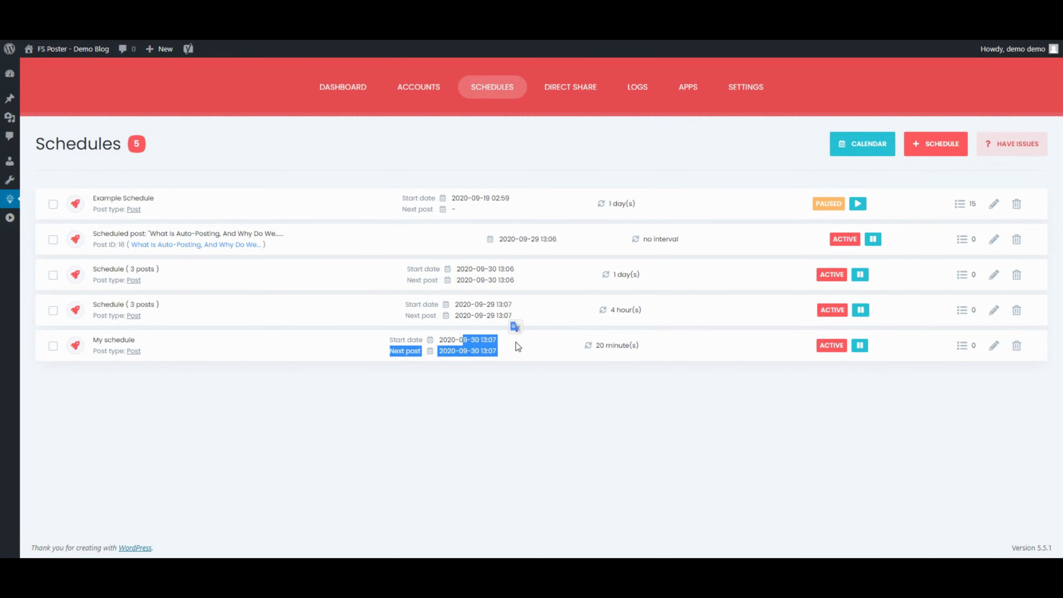
# Step: Attach the Tumblr banner image to a new Direct Share post
pyautogui.click(576, 90)
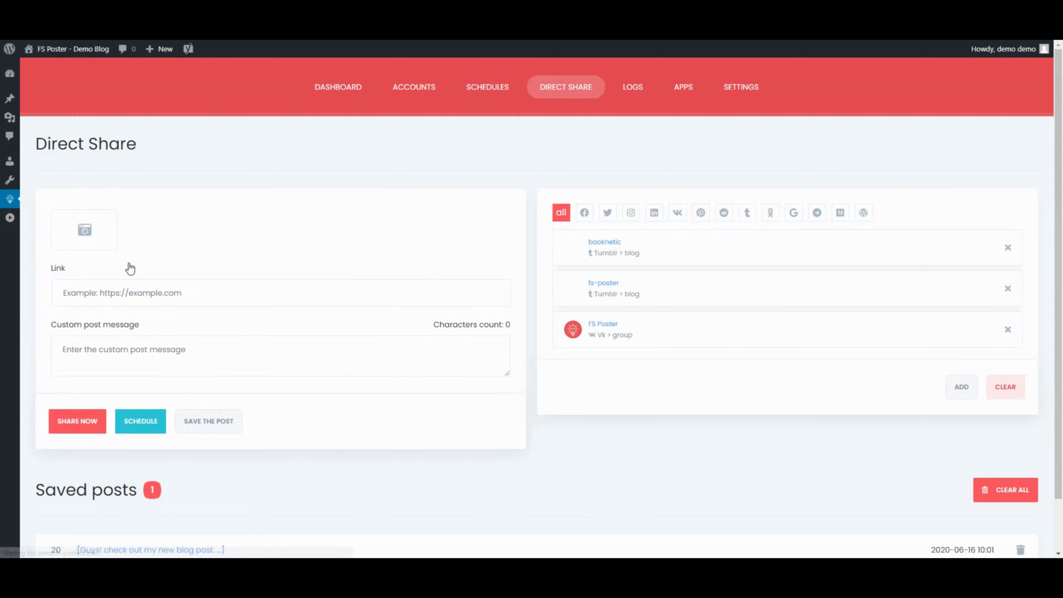
pyautogui.click(103, 241)
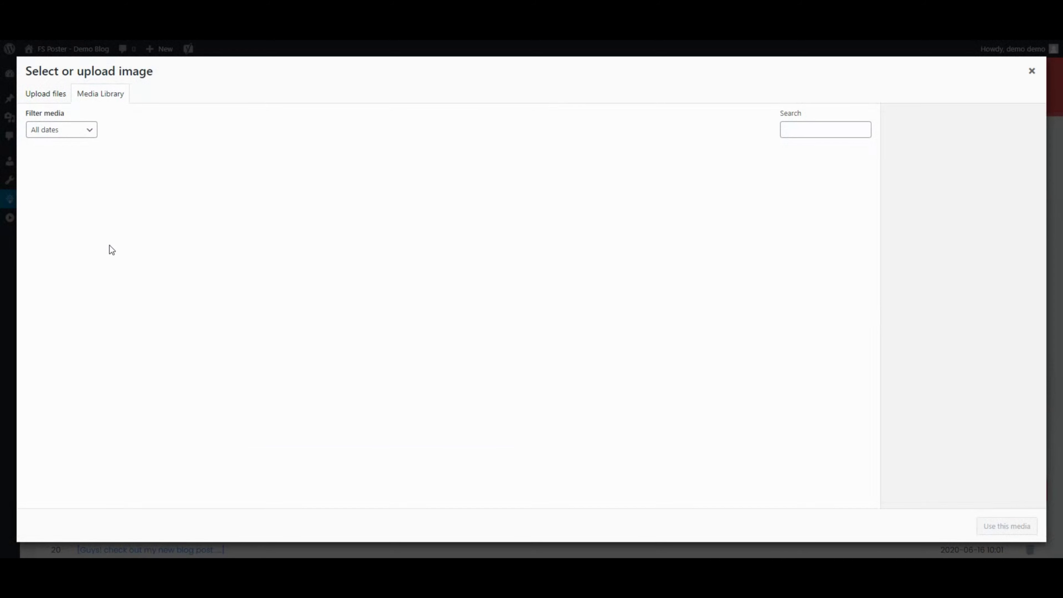
pyautogui.click(101, 222)
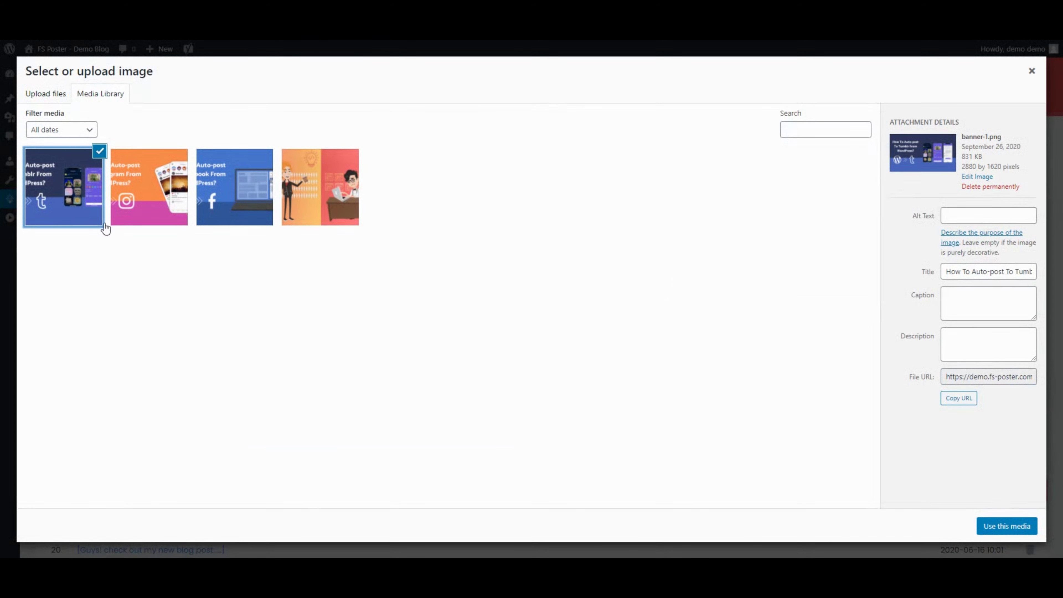
pyautogui.click(997, 527)
pyautogui.scroll(-2, 247, 295)
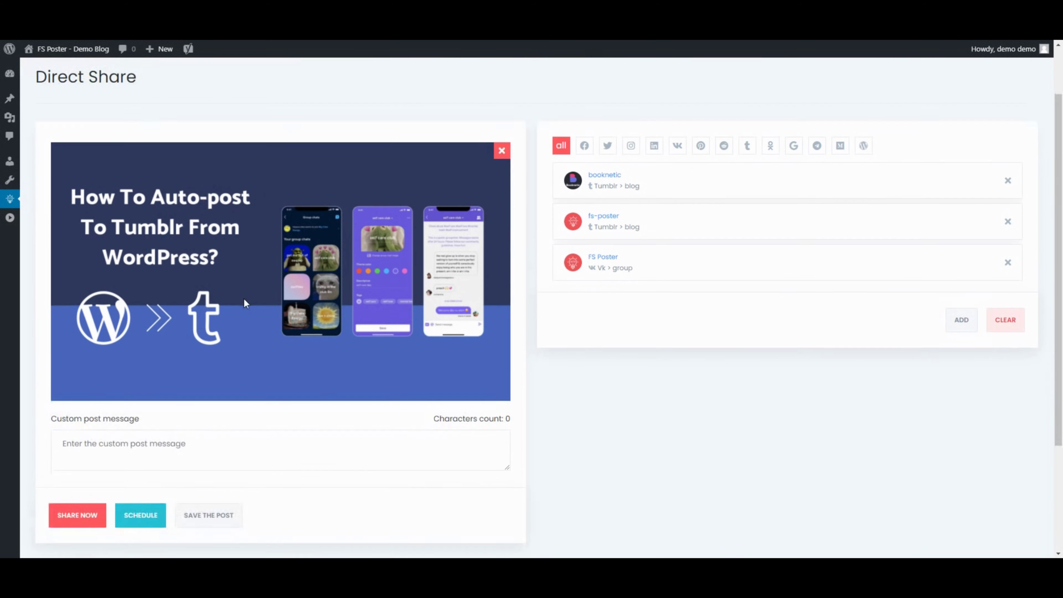
pyautogui.scroll(-1, 245, 302)
# Step: Enter the message 'My new post' and remove the VK group and booknetic Tumblr recipients
pyautogui.click(125, 397)
pyautogui.write('M')
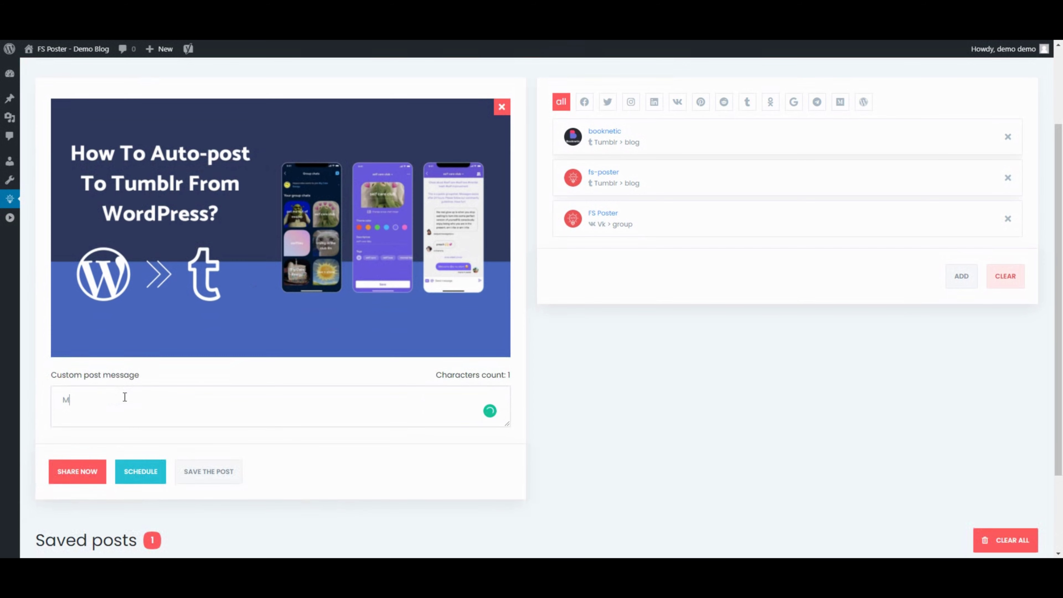
pyautogui.write('y new post')
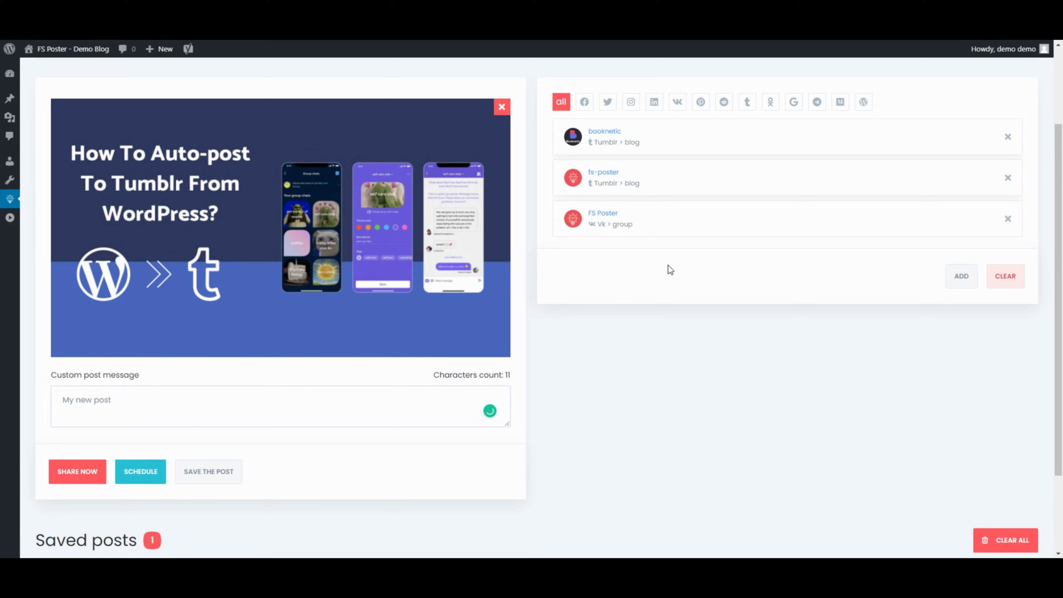
pyautogui.click(1006, 220)
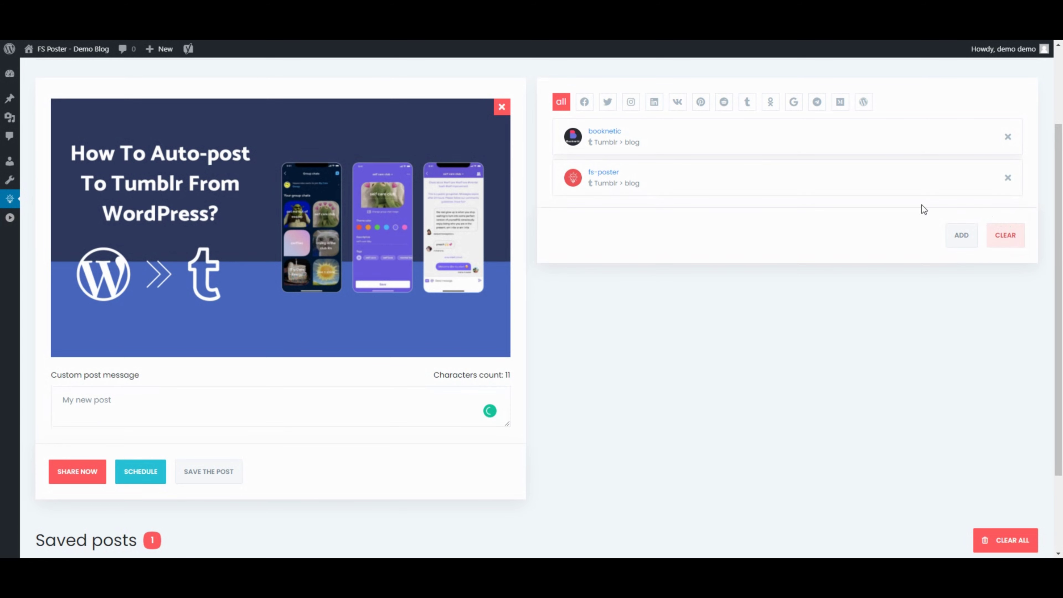
pyautogui.click(1007, 136)
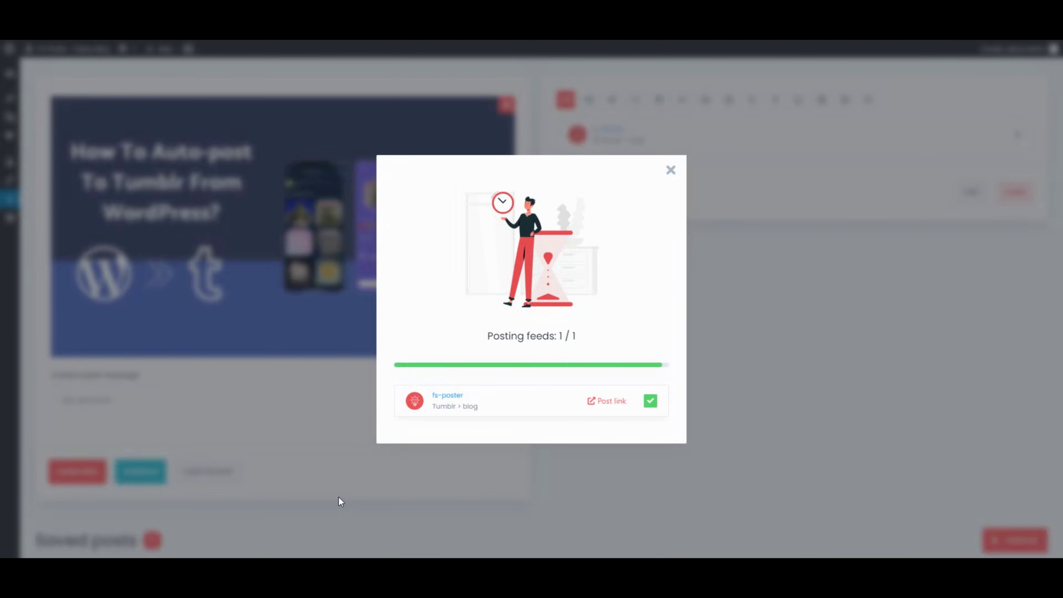
# Step: Confirm the Tumblr post shows the banner and 'My new post' caption, then close the tab
pyautogui.click(607, 403)
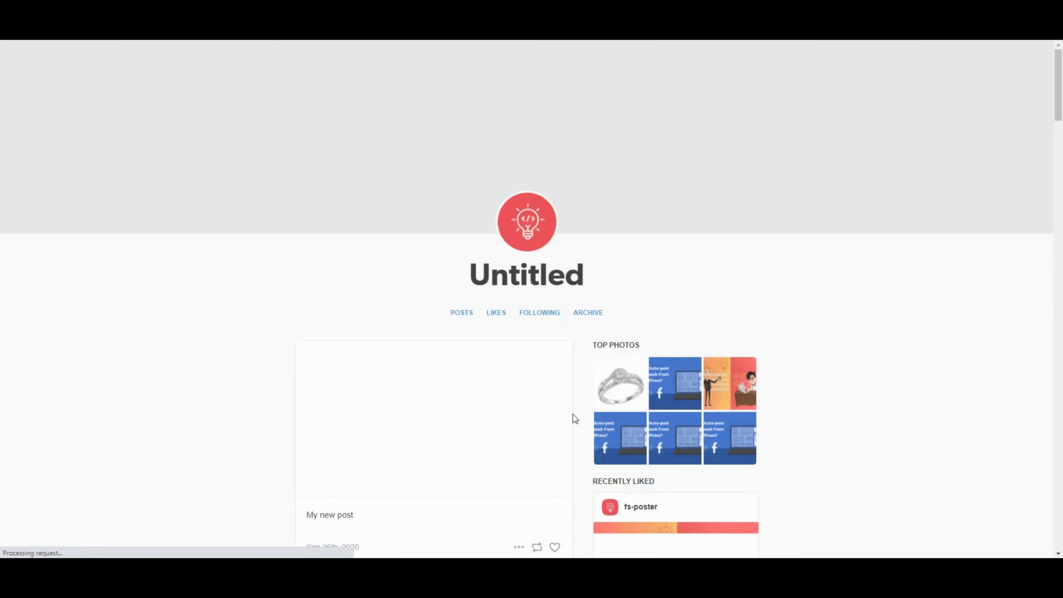
pyautogui.scroll(-3, 563, 416)
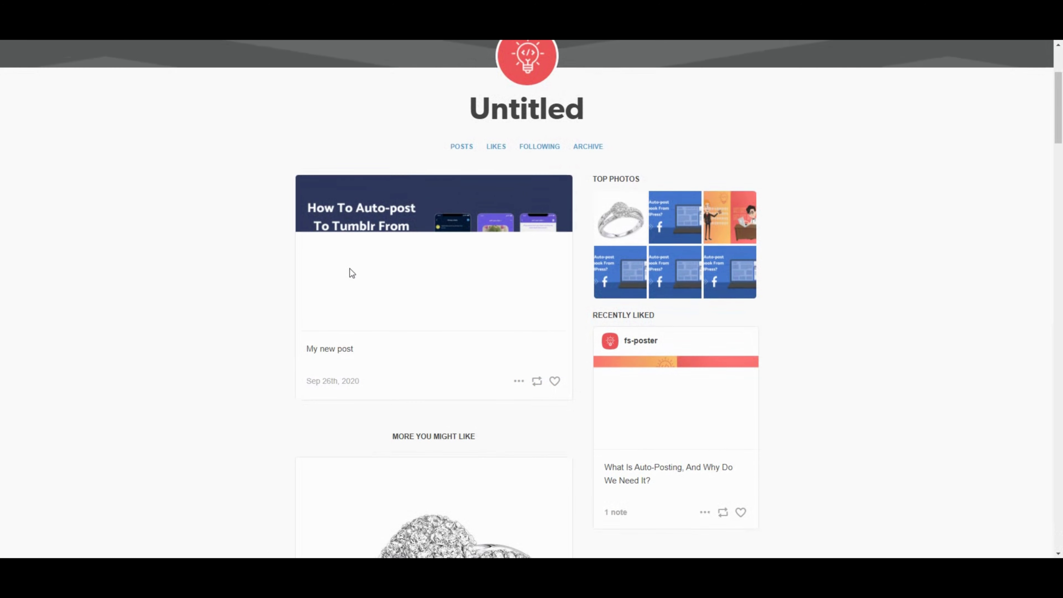
pyautogui.moveTo(309, 349); pyautogui.dragTo(353, 349)
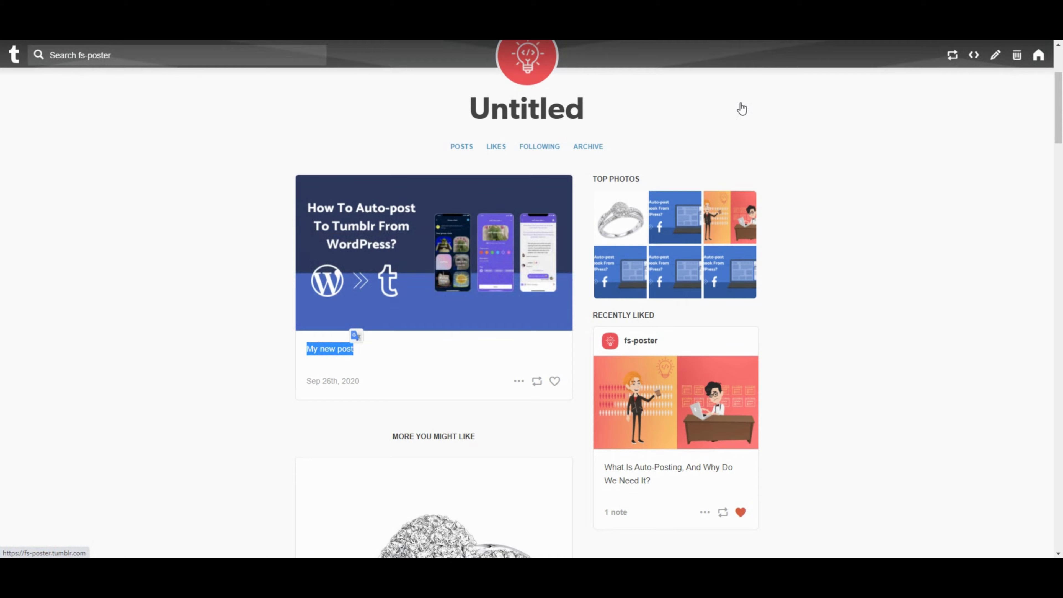
pyautogui.hotkey('ctrl', 'w')
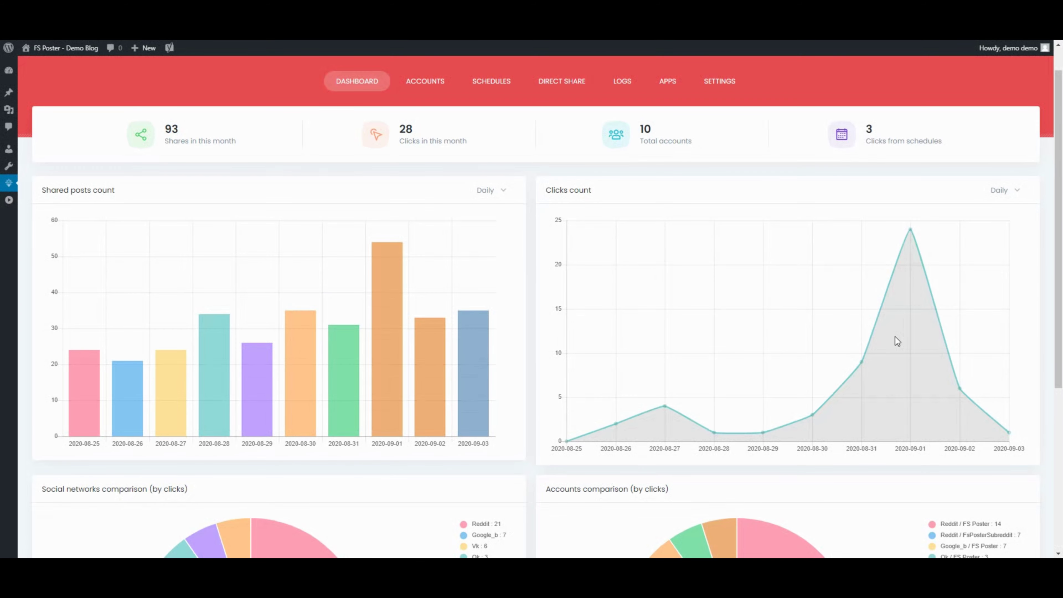
# Step: Toggle off Reddit and Google_b in both Dashboard pie charts, leaving Vk, Ok, Tumblr and Pinterest
pyautogui.moveTo(397, 360)
pyautogui.scroll(-4, 1059, 235)
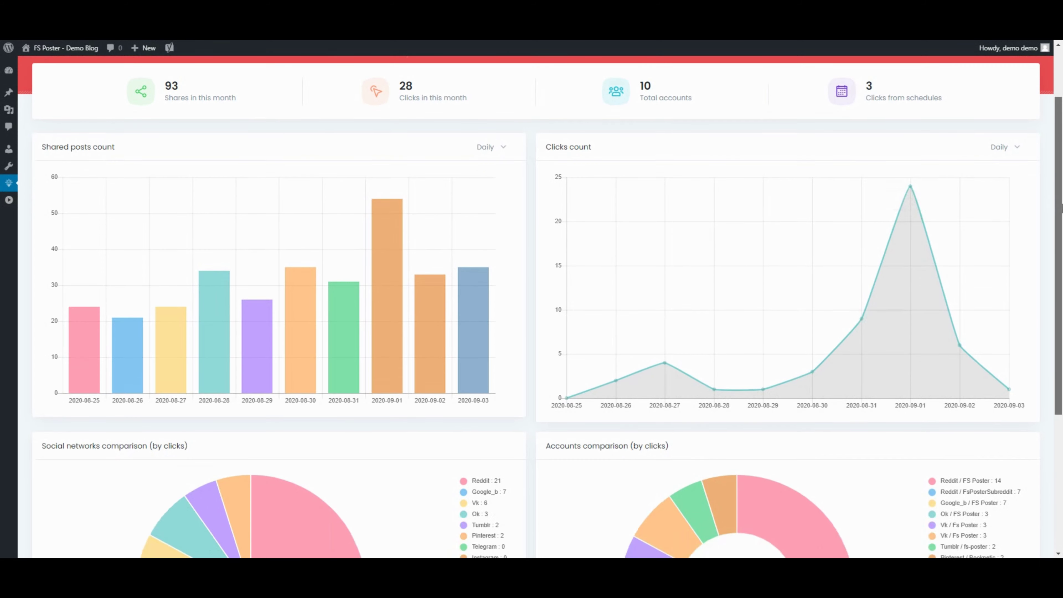
pyautogui.scroll(-3, 1061, 279)
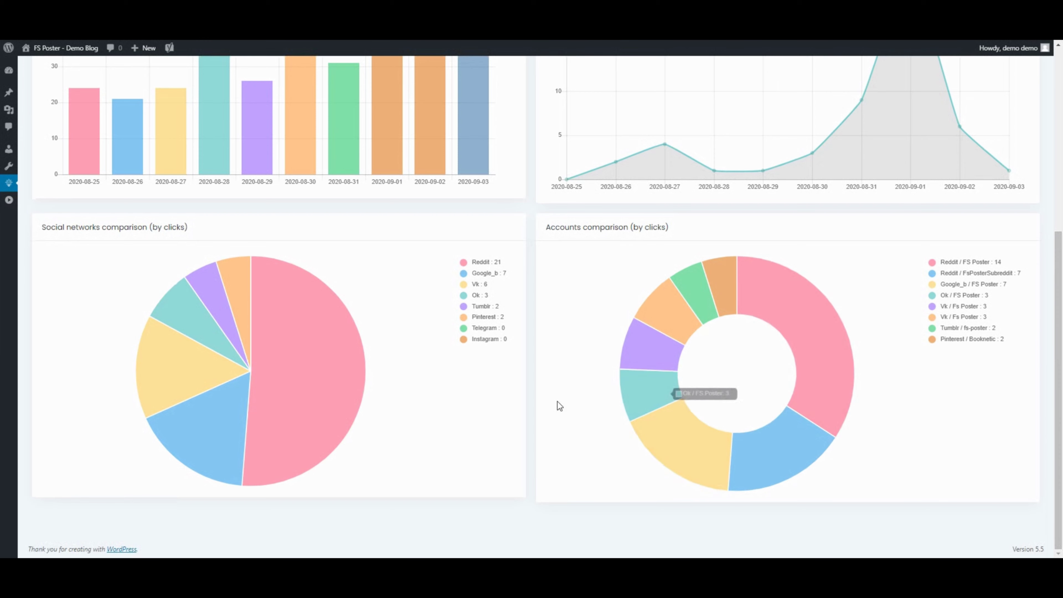
pyautogui.moveTo(338, 384)
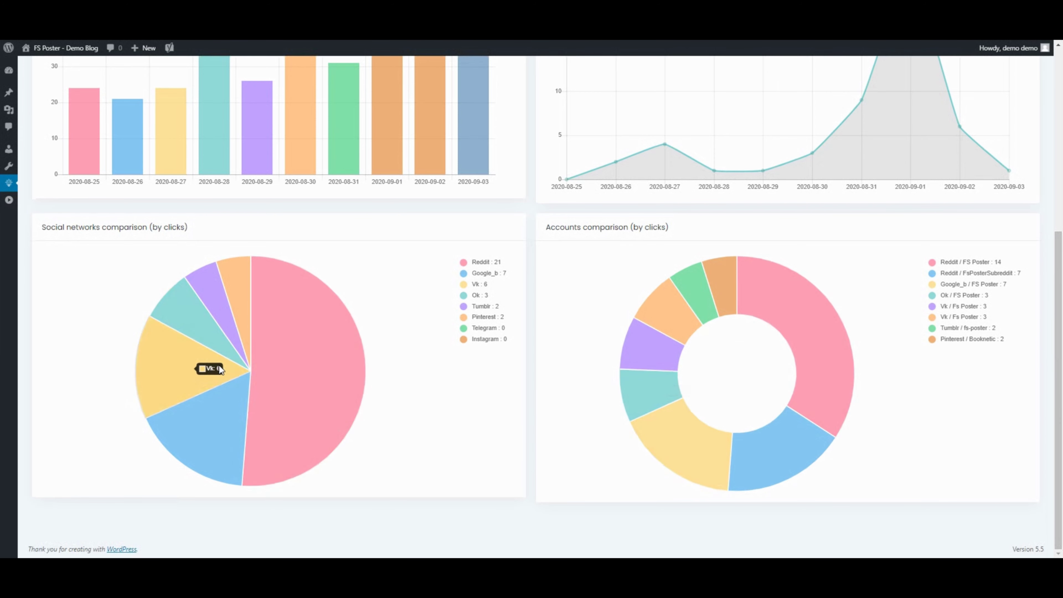
pyautogui.click(490, 262)
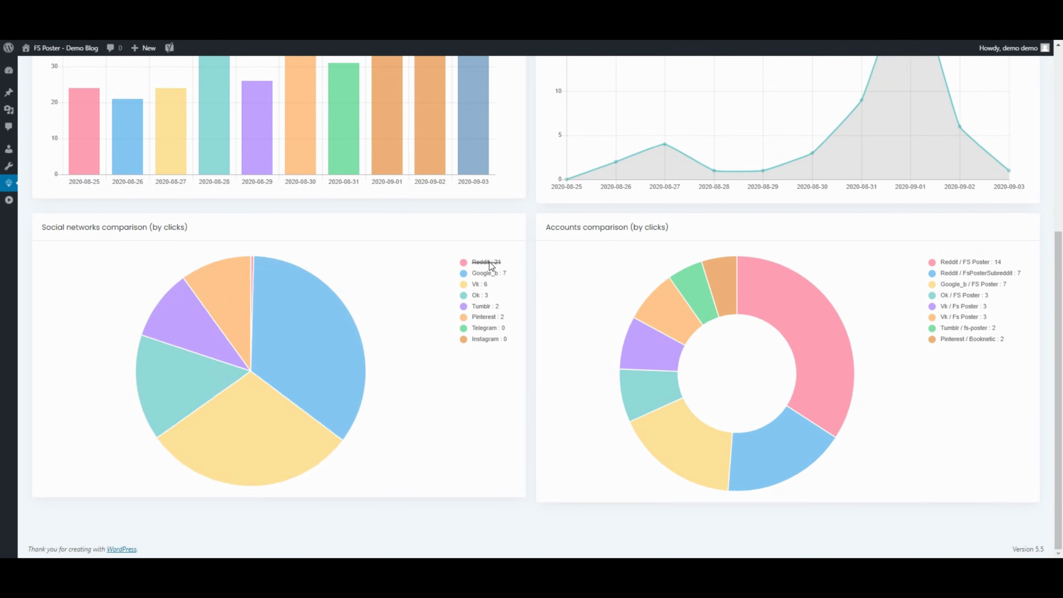
pyautogui.click(485, 273)
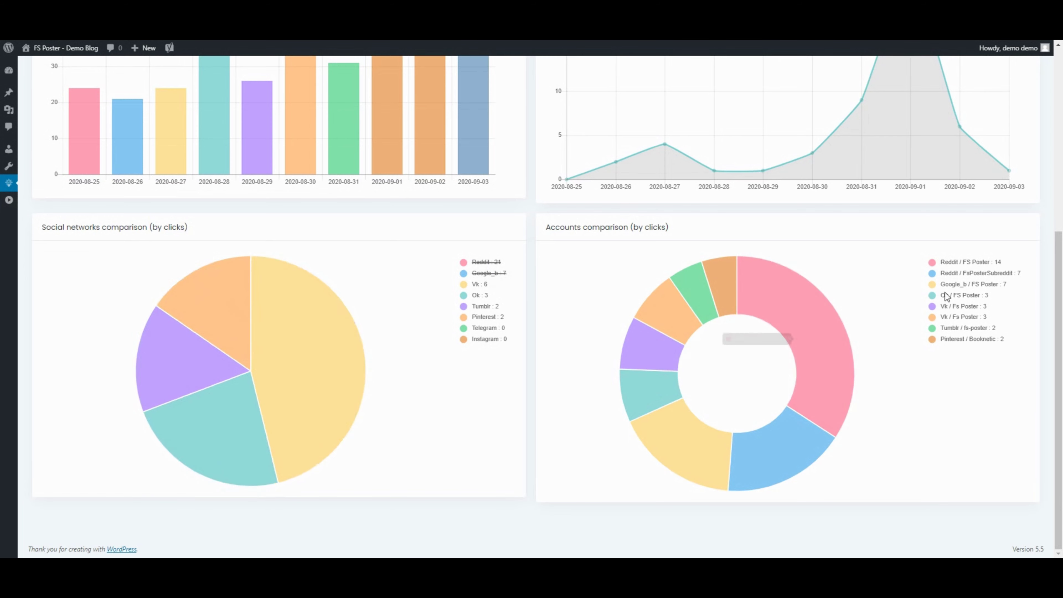
pyautogui.click(983, 284)
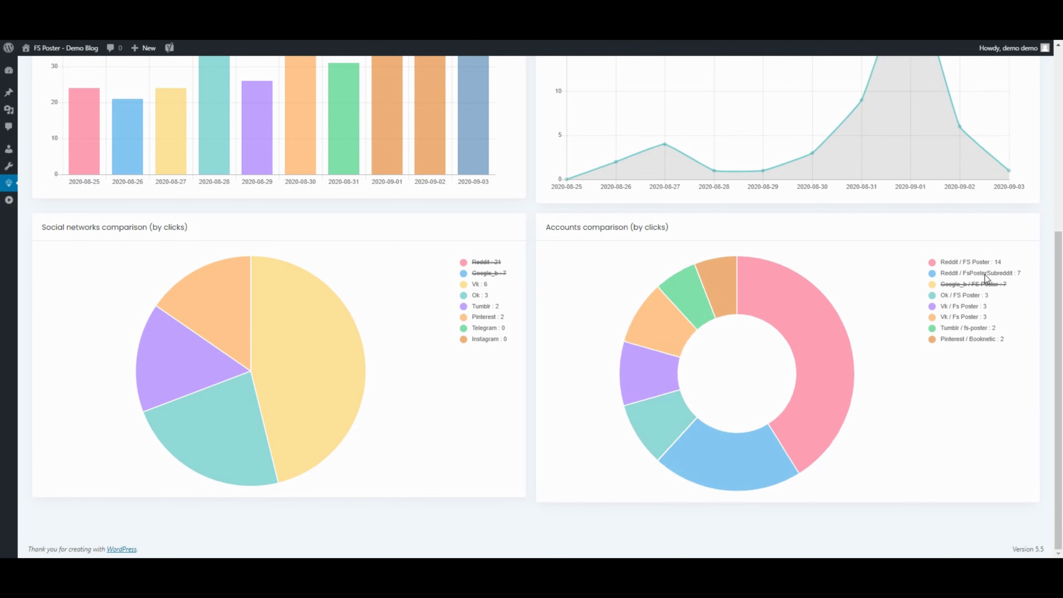
pyautogui.click(984, 274)
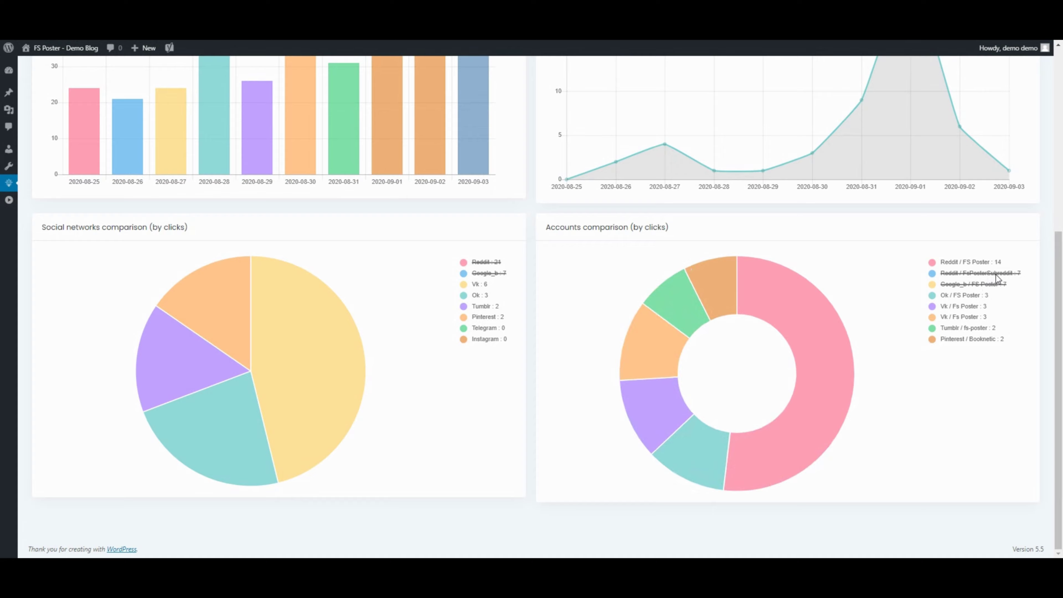